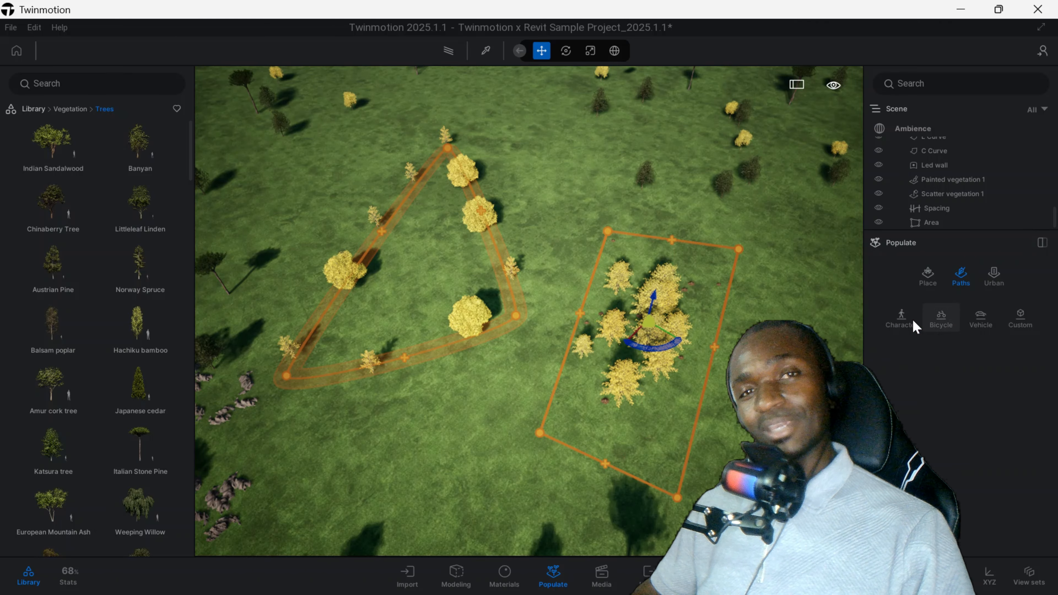
{"action": "left_click", "coordinate": [900, 312]}
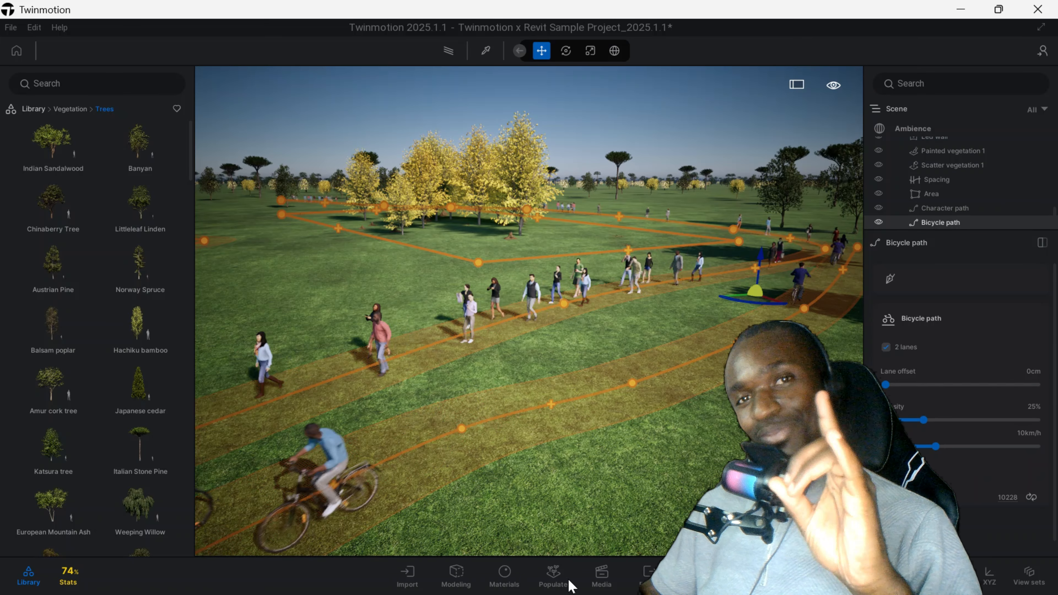
{"action": "left_click", "coordinate": [553, 581]}
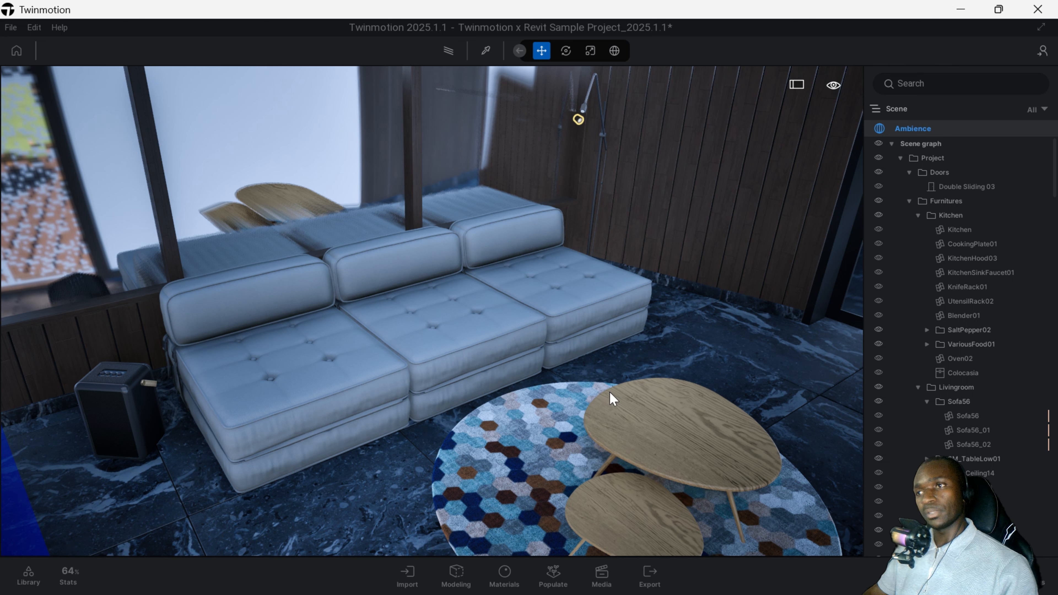
Step: Open the Populate tools over an empty stretch of grass and review the Place, Paths and Urban options
{"action": "left_click", "coordinate": [554, 577]}
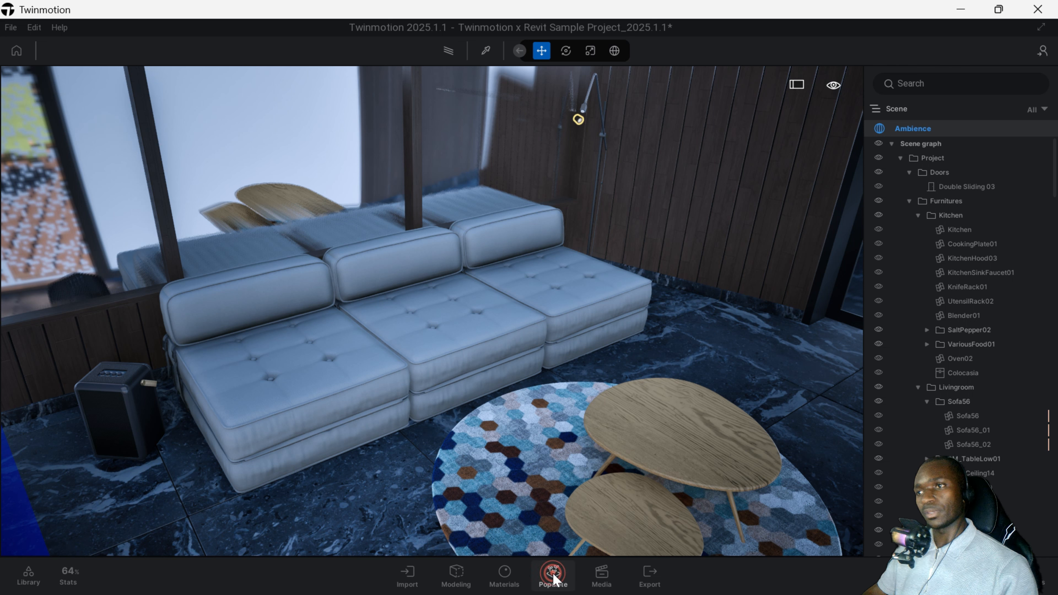
{"action": "scroll", "coordinate": [473, 331], "scroll_direction": "down", "scroll_amount": 3}
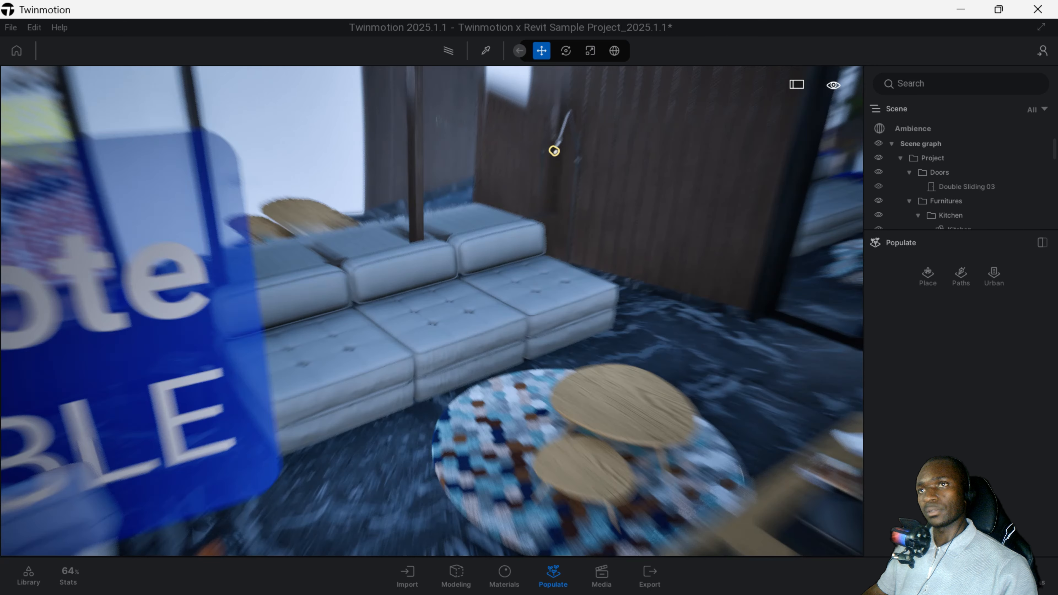
{"action": "scroll", "coordinate": [554, 151], "scroll_direction": "down", "scroll_amount": 5}
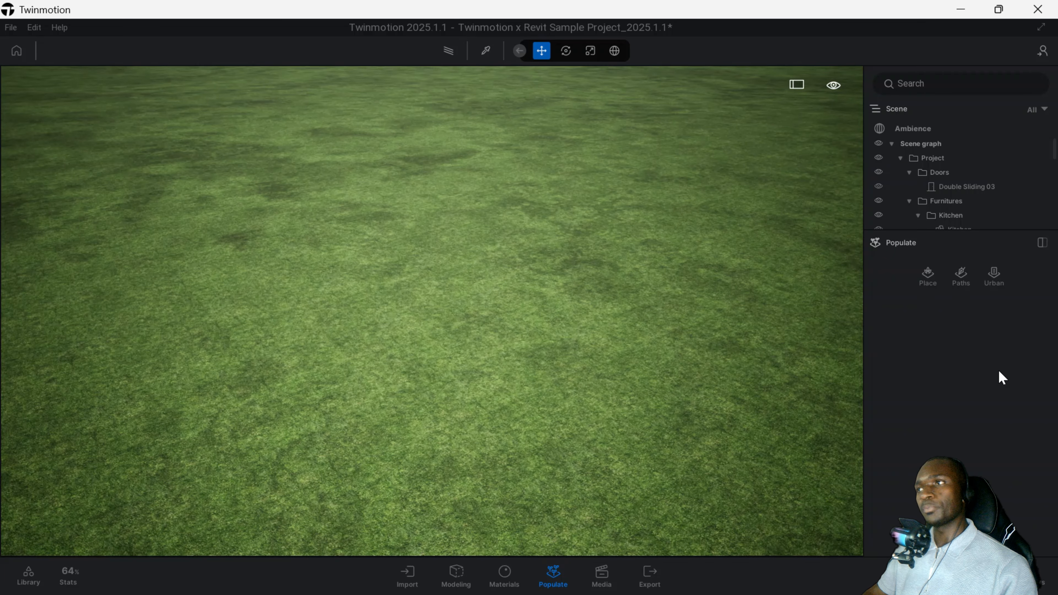
{"action": "left_click", "coordinate": [928, 275]}
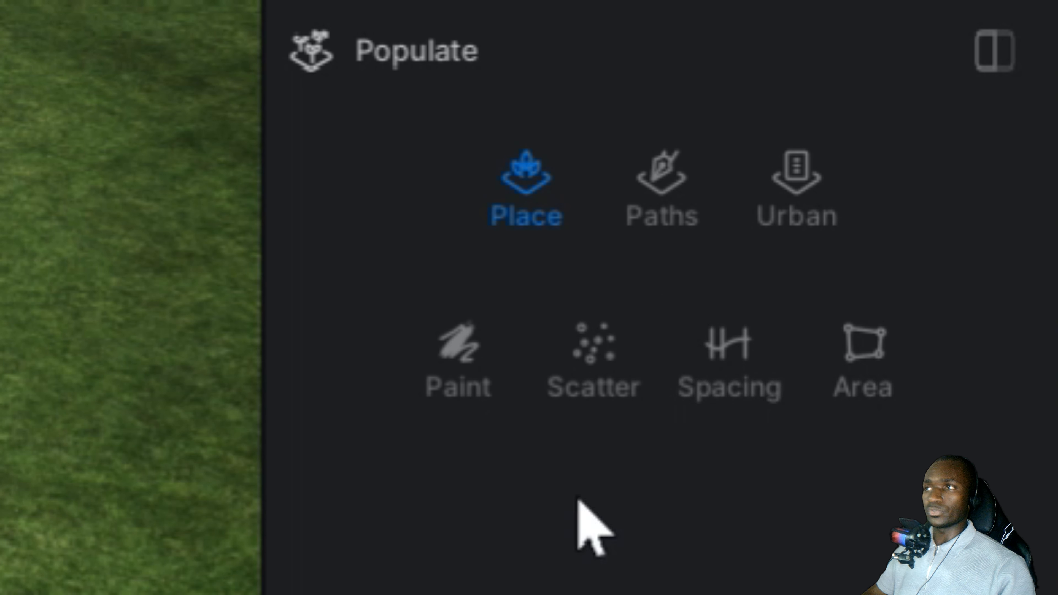
{"action": "left_click", "coordinate": [628, 218]}
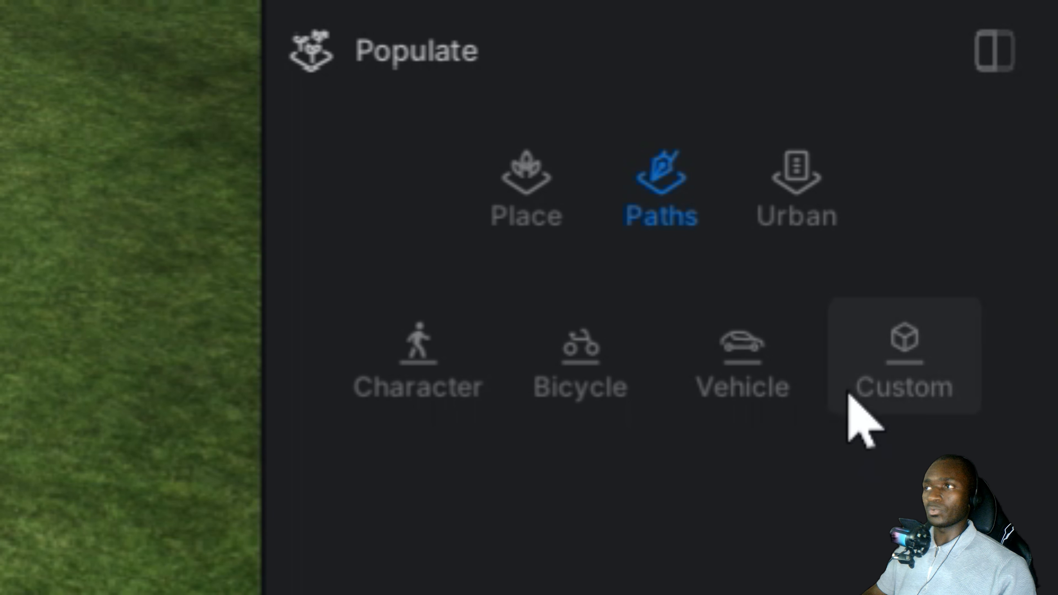
{"action": "left_click", "coordinate": [839, 190]}
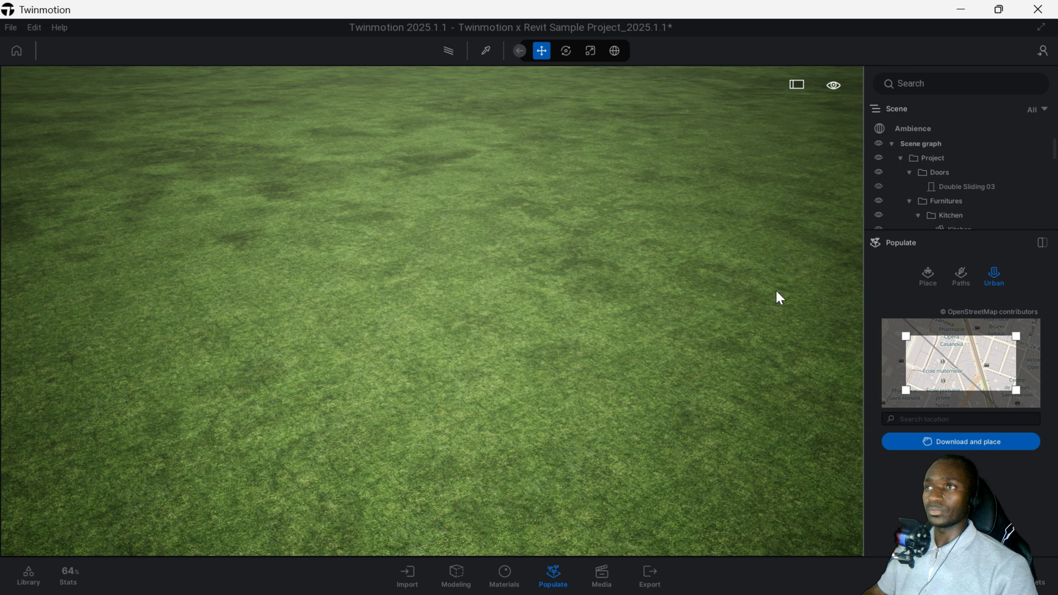
Step: Start a Paint placement and add Rock 3 from the library's vegetation rocks to its model set
{"action": "left_click", "coordinate": [926, 274]}
{"action": "left_click", "coordinate": [911, 324]}
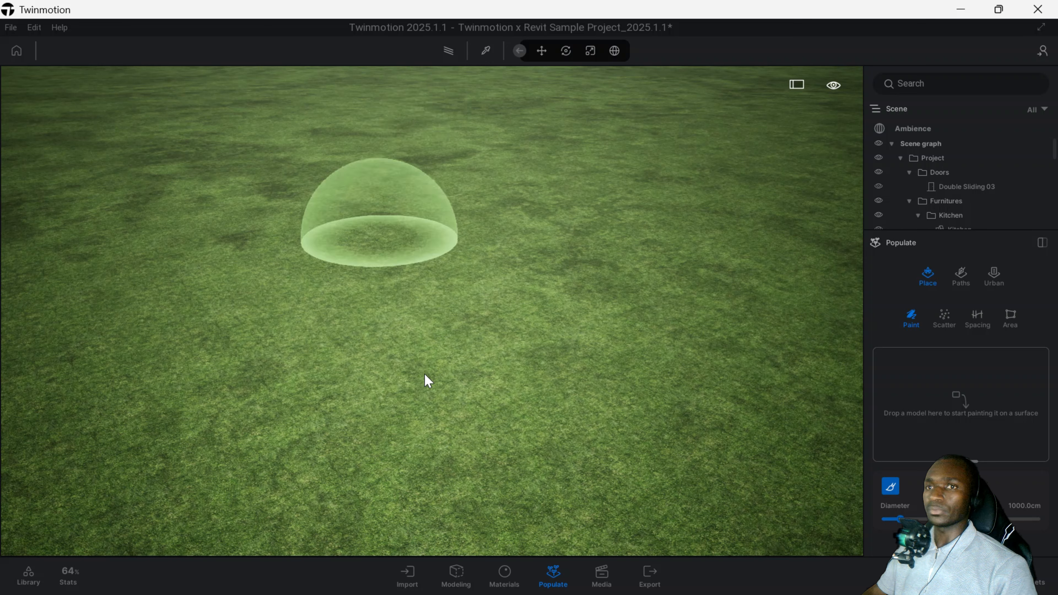
{"action": "left_click", "coordinate": [27, 575]}
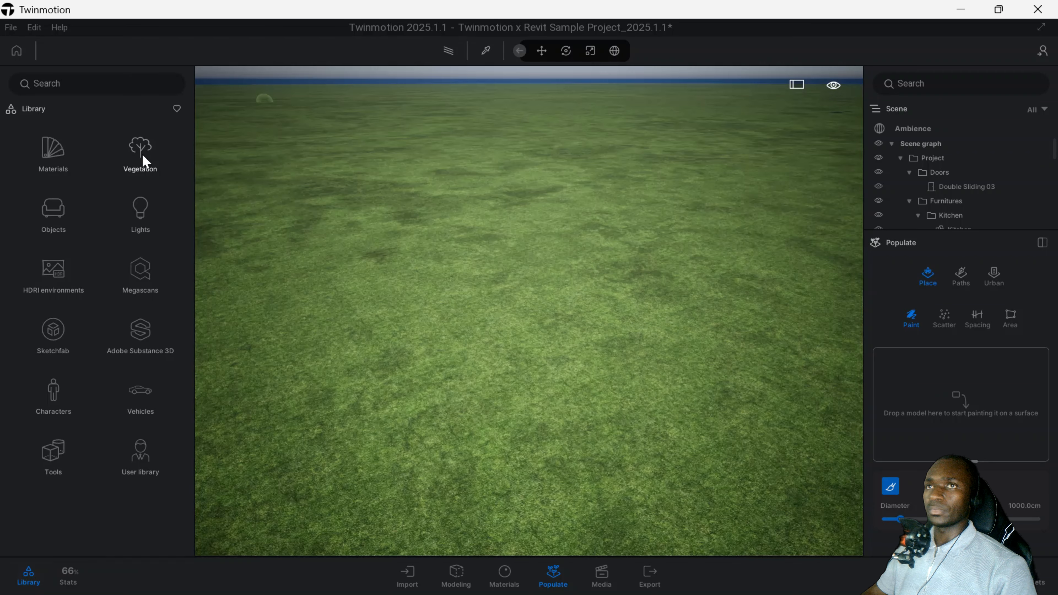
{"action": "left_click", "coordinate": [141, 153]}
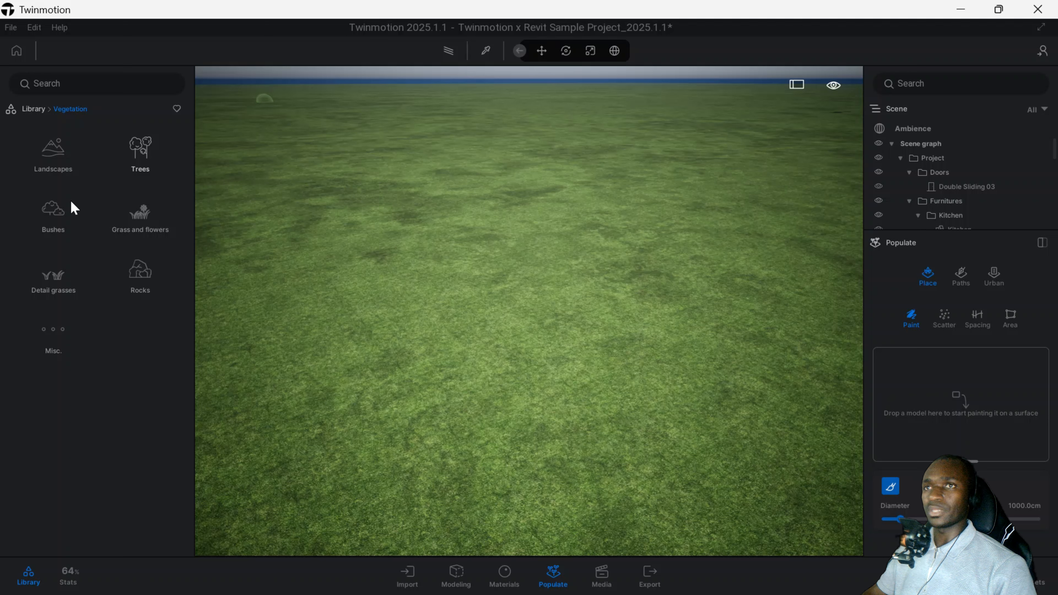
{"action": "left_click", "coordinate": [113, 255]}
{"action": "mouse_move", "coordinate": [53, 204]}
{"action": "left_mouse_down"}
{"action": "mouse_move", "coordinate": [261, 523]}
{"action": "mouse_move", "coordinate": [455, 523]}
{"action": "mouse_move", "coordinate": [920, 389]}
{"action": "mouse_move", "coordinate": [925, 400]}
{"action": "left_mouse_up"}
Step: Add the Banyan and Indian Sandalwood trees from the vegetation library to the paint model set
{"action": "left_click", "coordinate": [70, 116]}
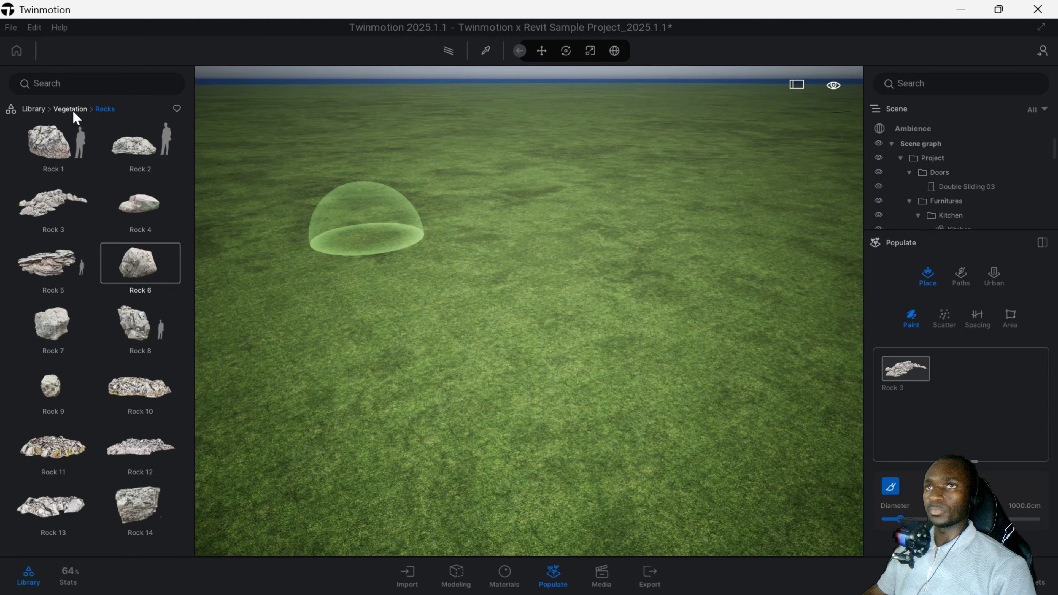
{"action": "left_click", "coordinate": [145, 155]}
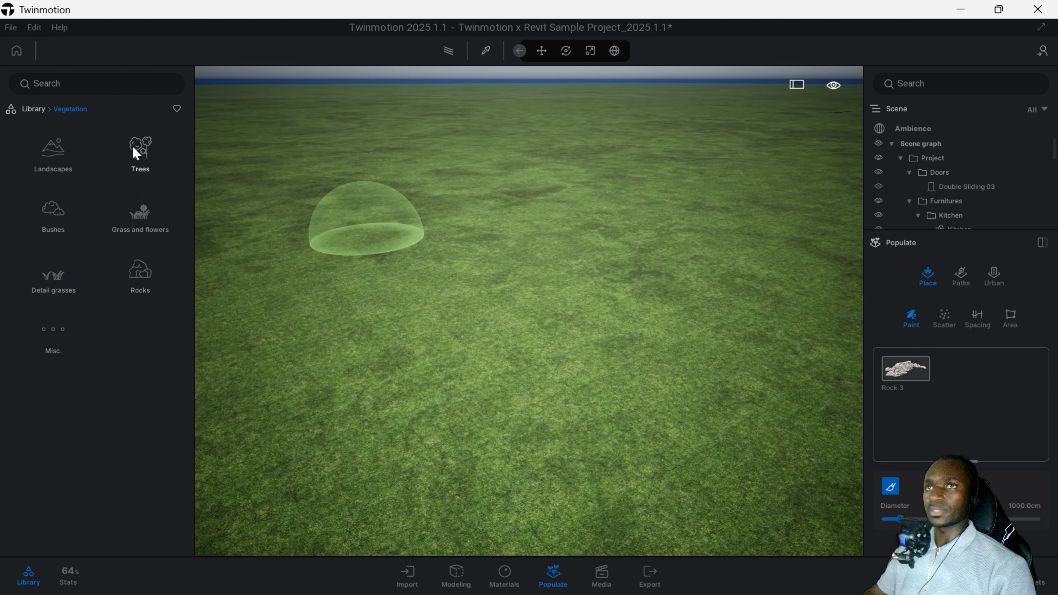
{"action": "left_click_drag", "start_coordinate": [139, 146], "coordinate": [968, 407]}
{"action": "left_click", "coordinate": [36, 156]}
{"action": "mouse_move", "coordinate": [36, 158]}
{"action": "left_mouse_down"}
{"action": "mouse_move", "coordinate": [974, 414]}
{"action": "mouse_move", "coordinate": [968, 433]}
{"action": "left_mouse_up"}
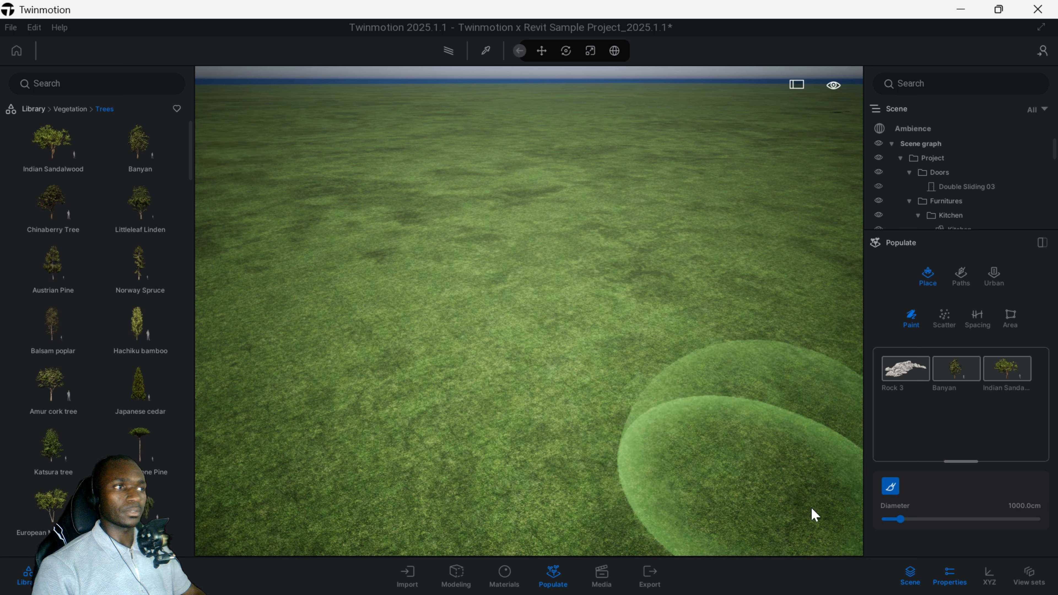
Step: Set the paint brush diameter to about 2372.3 cm and paint the rock and tree mix in patches across the grass
{"action": "left_click_drag", "start_coordinate": [905, 515], "coordinate": [921, 519]}
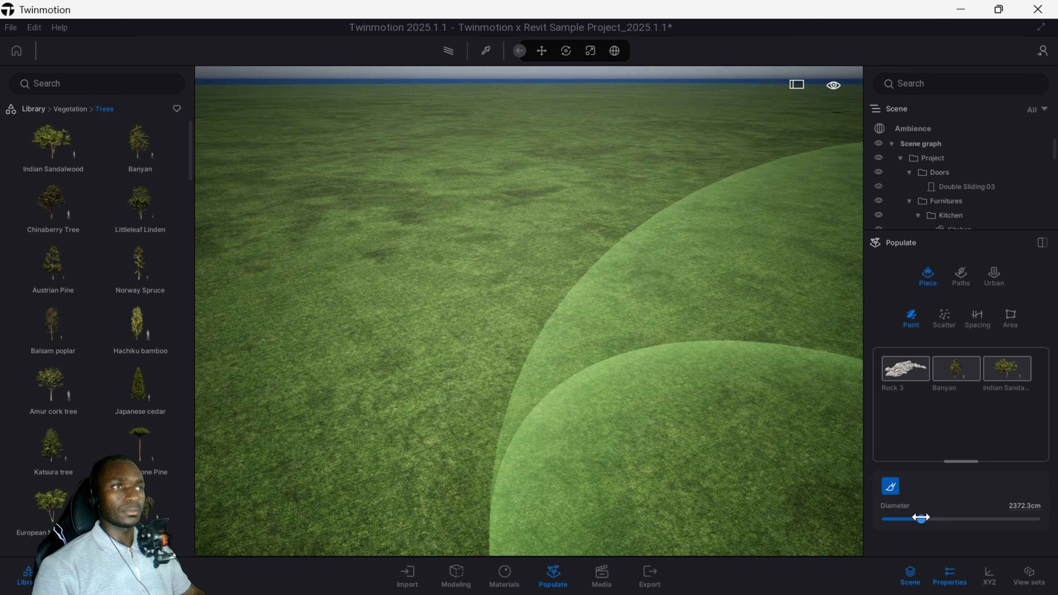
{"action": "left_click", "coordinate": [374, 153]}
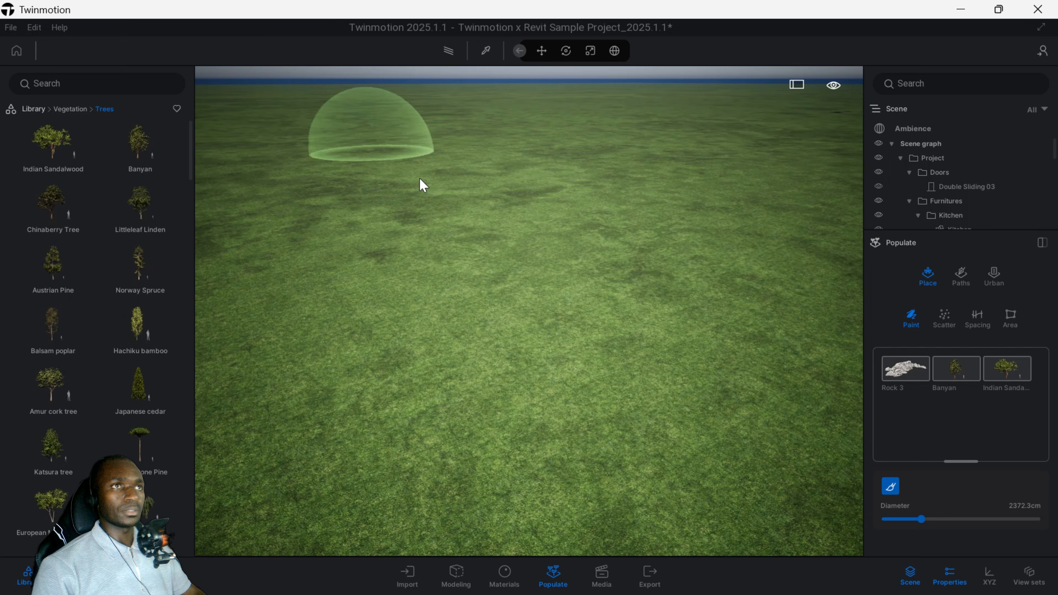
{"action": "left_click", "coordinate": [508, 158]}
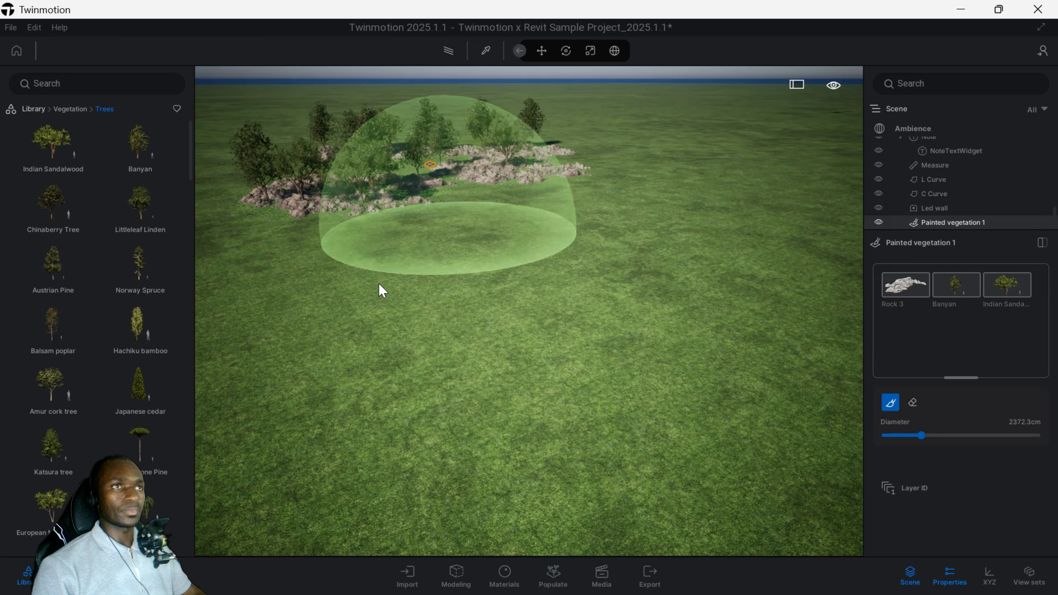
{"action": "left_click", "coordinate": [434, 259]}
{"action": "left_click", "coordinate": [669, 196]}
{"action": "left_click", "coordinate": [644, 310]}
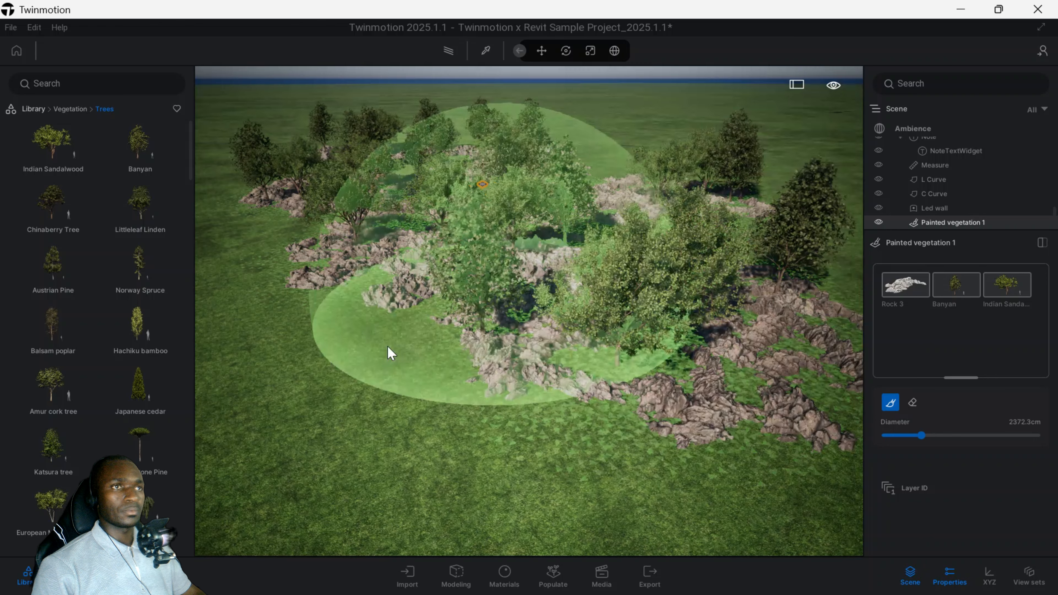
{"action": "left_click", "coordinate": [389, 352]}
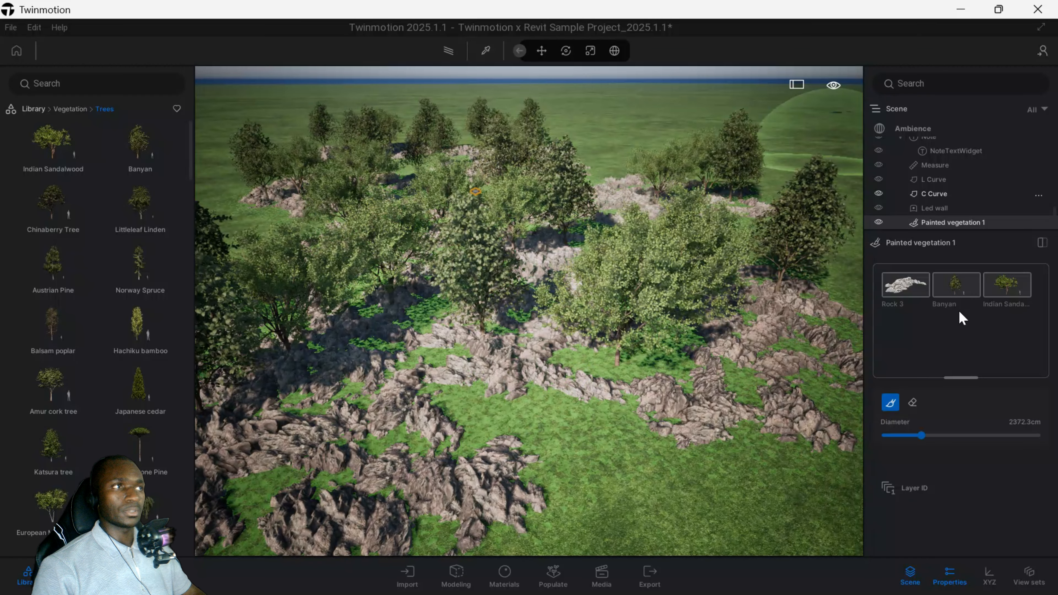
Step: Set the density of the painted vegetation's Rock 3 to 11% and its Indian Sandalwood to 15%
{"action": "left_click", "coordinate": [906, 296]}
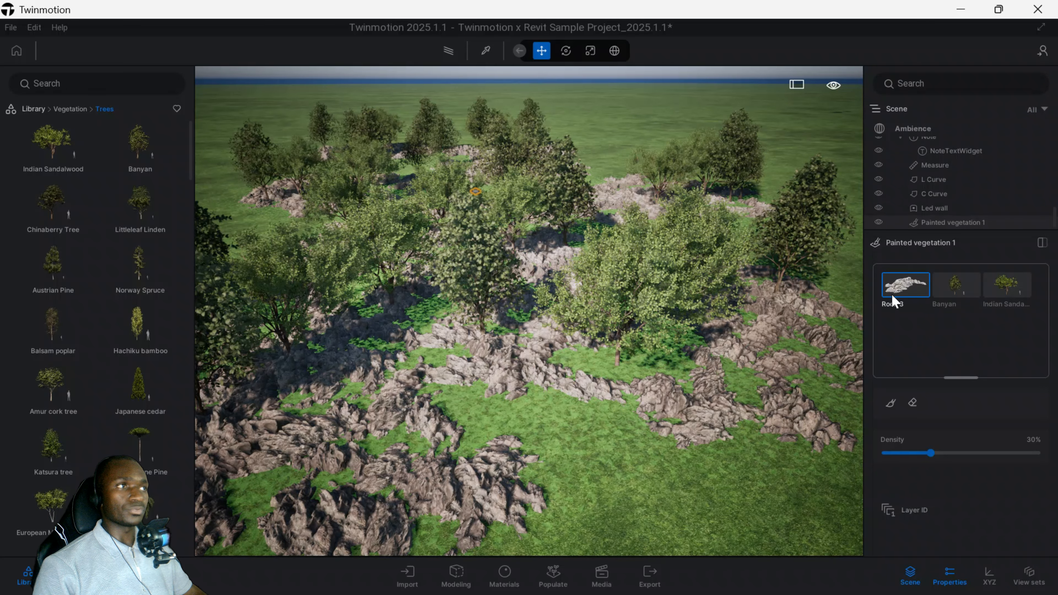
{"action": "left_click_drag", "start_coordinate": [925, 455], "coordinate": [902, 452]}
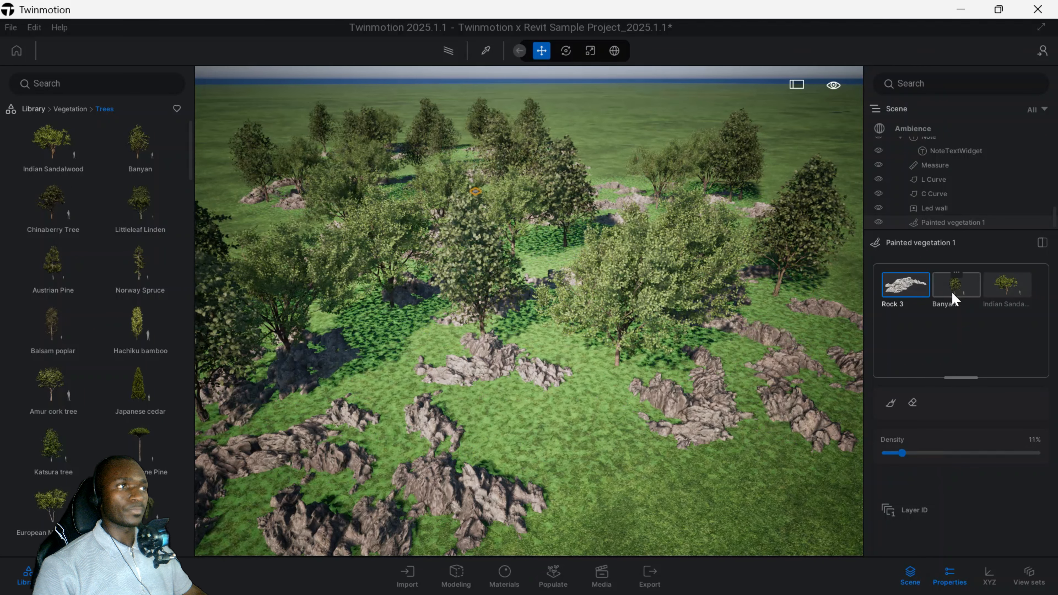
{"action": "left_click", "coordinate": [1005, 287]}
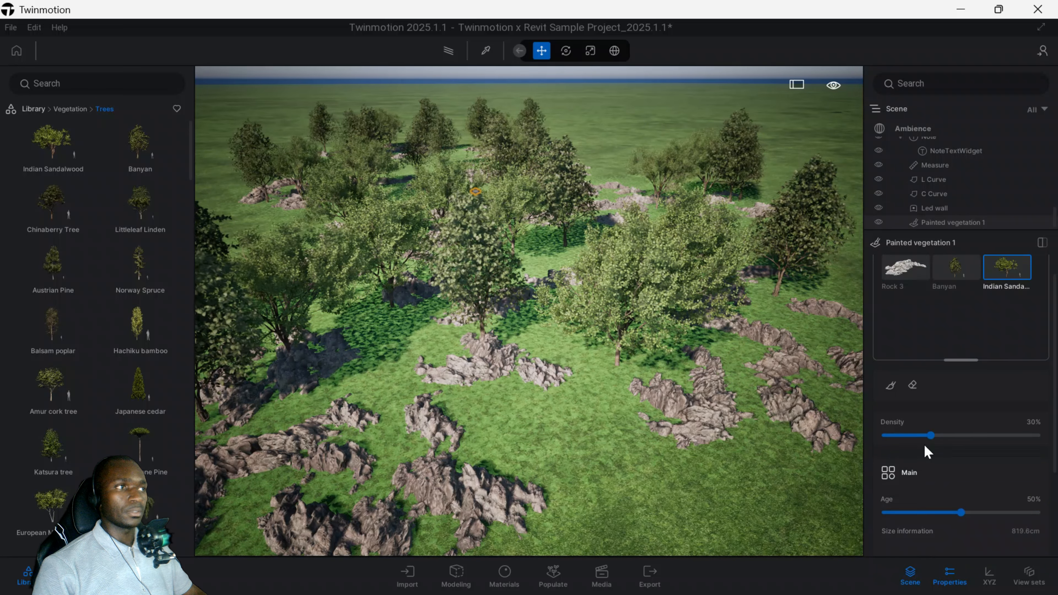
{"action": "left_click_drag", "start_coordinate": [921, 432], "coordinate": [908, 431]}
Step: Review the age setting and the Summer, Autumn and Winter season options of the painted Indian Sandalwood
{"action": "scroll", "coordinate": [977, 455], "scroll_direction": "down", "scroll_amount": 1}
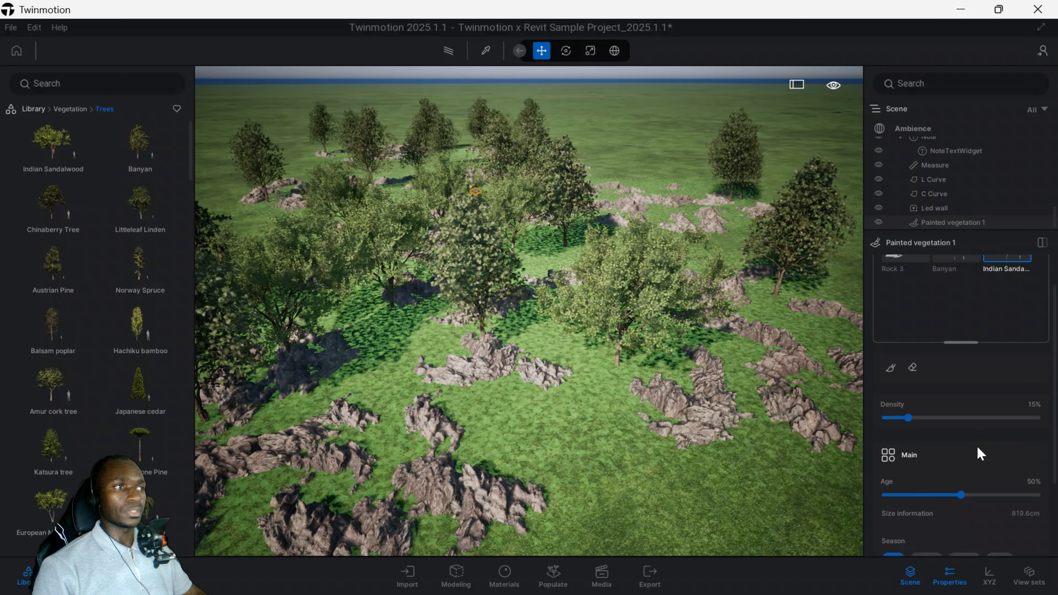
{"action": "scroll", "coordinate": [977, 445], "scroll_direction": "down", "scroll_amount": 3}
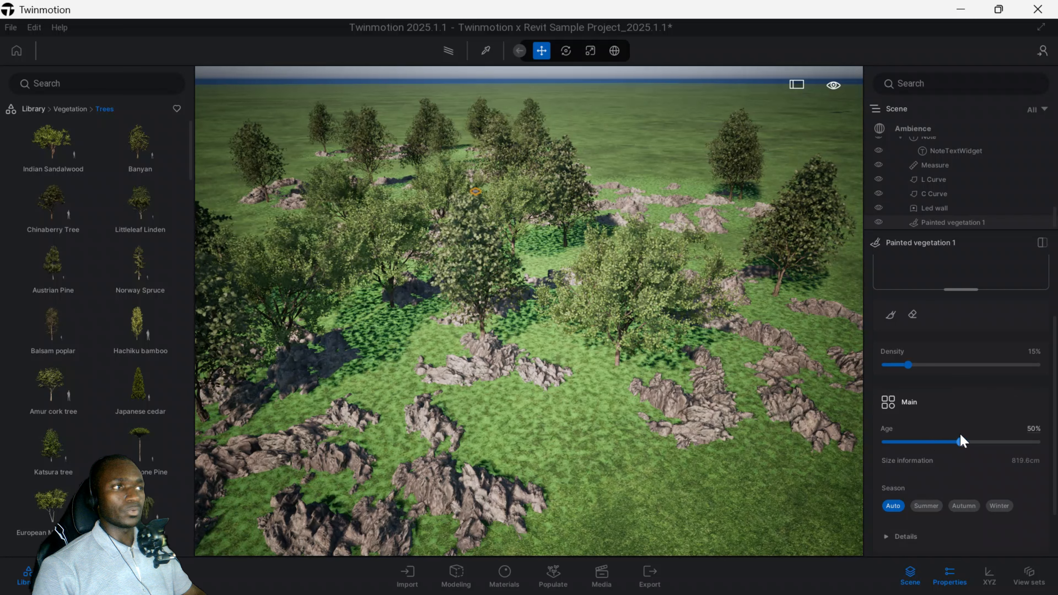
{"action": "mouse_move", "coordinate": [961, 441]}
{"action": "left_mouse_down"}
{"action": "mouse_move", "coordinate": [996, 440]}
{"action": "mouse_move", "coordinate": [961, 441]}
{"action": "left_mouse_up"}
{"action": "left_click", "coordinate": [930, 507]}
{"action": "left_click", "coordinate": [959, 505]}
{"action": "left_click", "coordinate": [990, 501]}
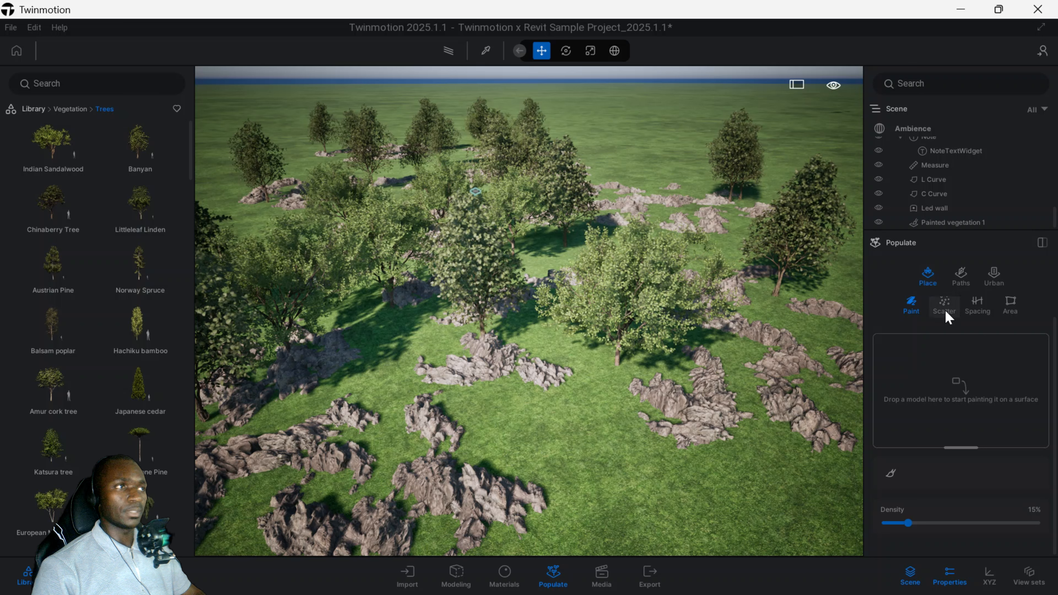
Step: Start a Scatter placement and add the Banyan, Italian Stone Pine and "Japanese wa..." trees to its model set
{"action": "left_click", "coordinate": [946, 313]}
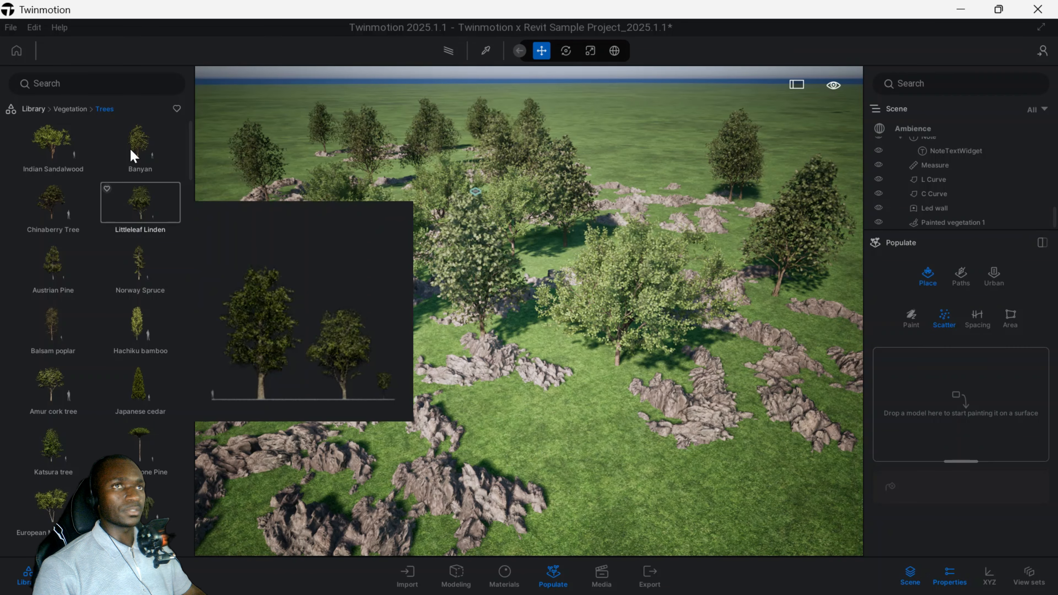
{"action": "left_click_drag", "start_coordinate": [135, 143], "coordinate": [933, 409]}
{"action": "scroll", "coordinate": [63, 360], "scroll_direction": "down", "scroll_amount": 3}
{"action": "left_click_drag", "start_coordinate": [283, 329], "coordinate": [966, 403]}
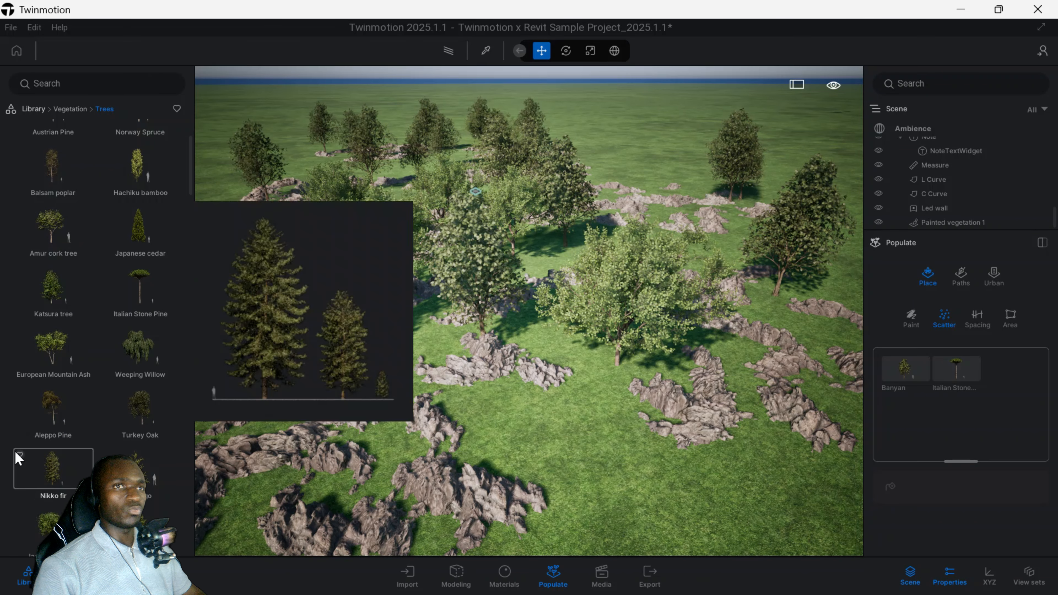
{"action": "scroll", "coordinate": [25, 459], "scroll_direction": "down", "scroll_amount": 1}
{"action": "left_click_drag", "start_coordinate": [40, 491], "coordinate": [966, 383]}
Step: Select all three trees in the scatter set and scatter them over the grass ground surrounding the painted vegetation
{"action": "left_click", "coordinate": [906, 372]}
{"action": "scroll", "coordinate": [942, 372], "scroll_direction": "down", "scroll_amount": 3}
{"action": "scroll", "coordinate": [932, 326], "scroll_direction": "up", "scroll_amount": 3}
{"action": "left_click", "coordinate": [951, 377]}
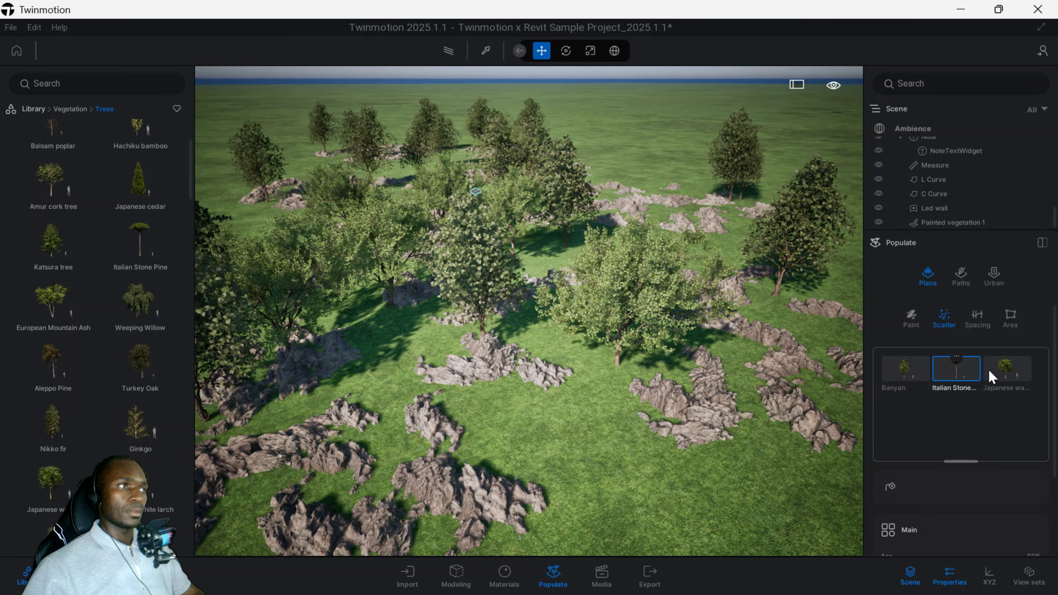
{"action": "left_click", "coordinate": [900, 375]}
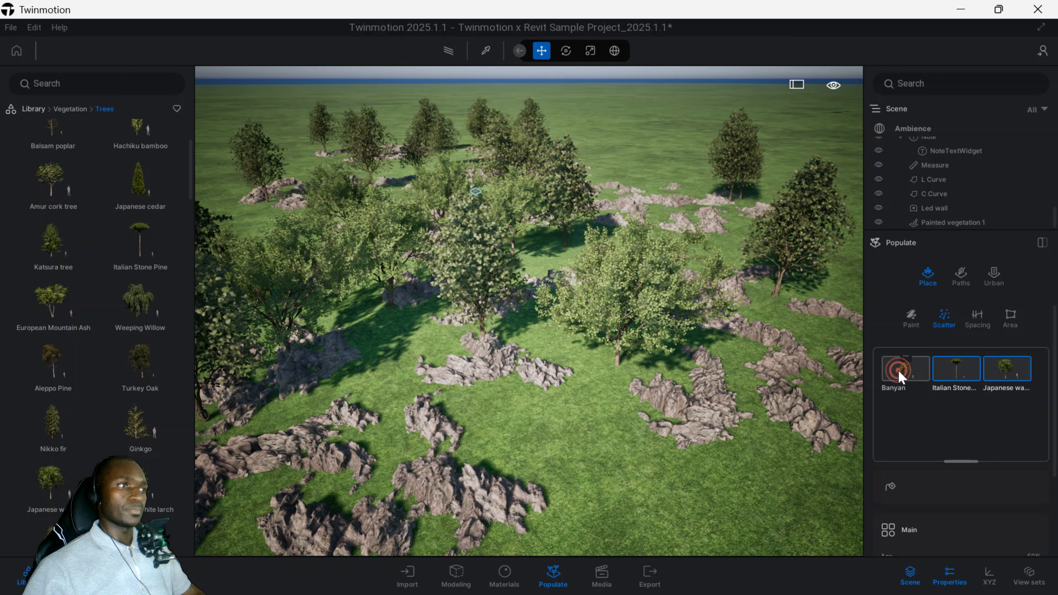
{"action": "left_click", "coordinate": [893, 489]}
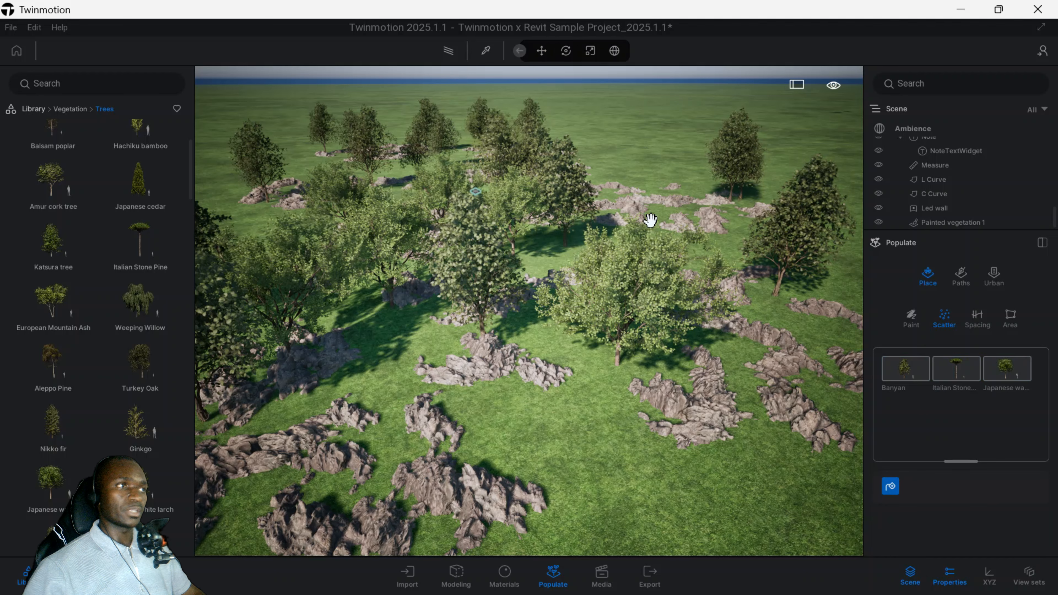
{"action": "scroll", "coordinate": [579, 171], "scroll_direction": "down", "scroll_amount": 3}
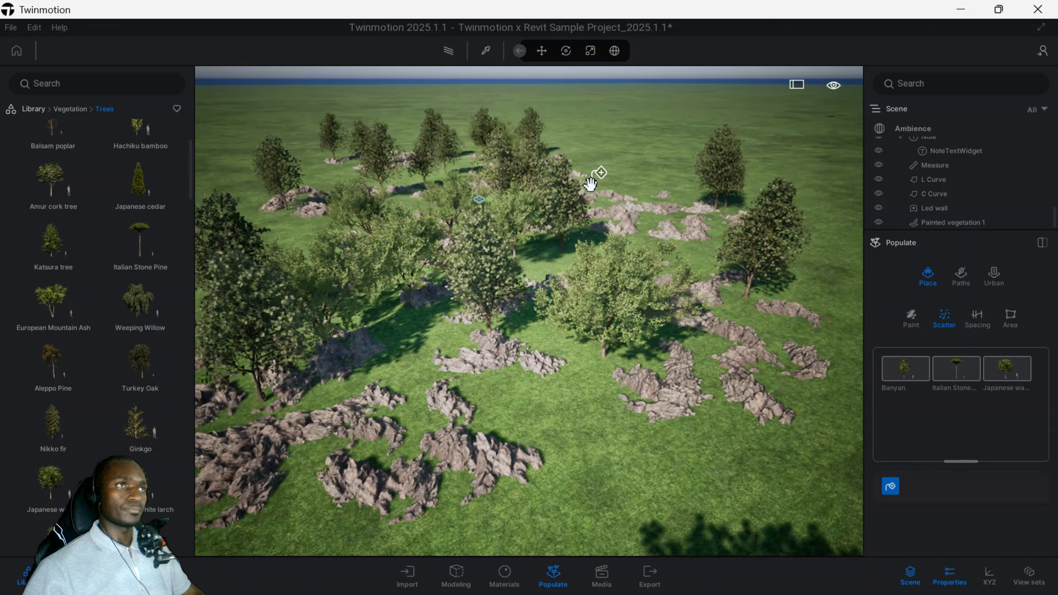
{"action": "scroll", "coordinate": [608, 181], "scroll_direction": "down", "scroll_amount": 2}
{"action": "scroll", "coordinate": [625, 179], "scroll_direction": "down", "scroll_amount": 2}
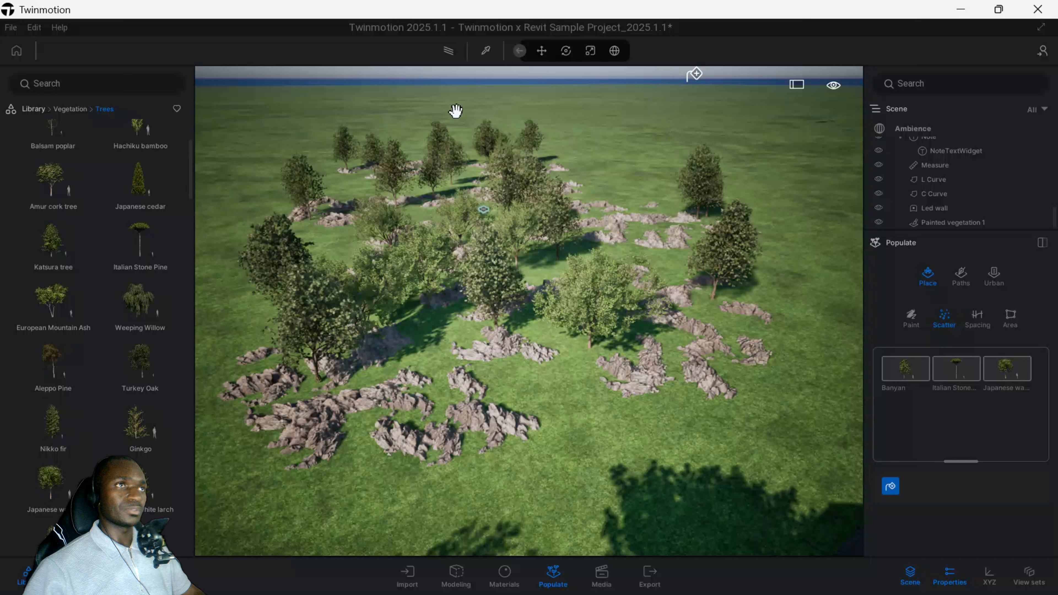
{"action": "left_click", "coordinate": [620, 137]}
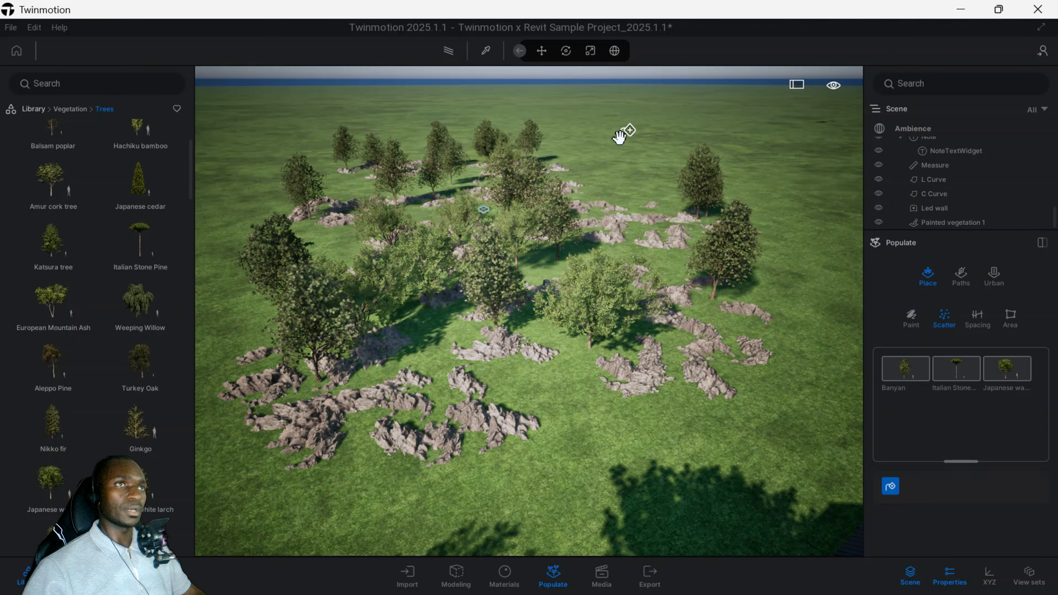
{"action": "left_click", "coordinate": [619, 137]}
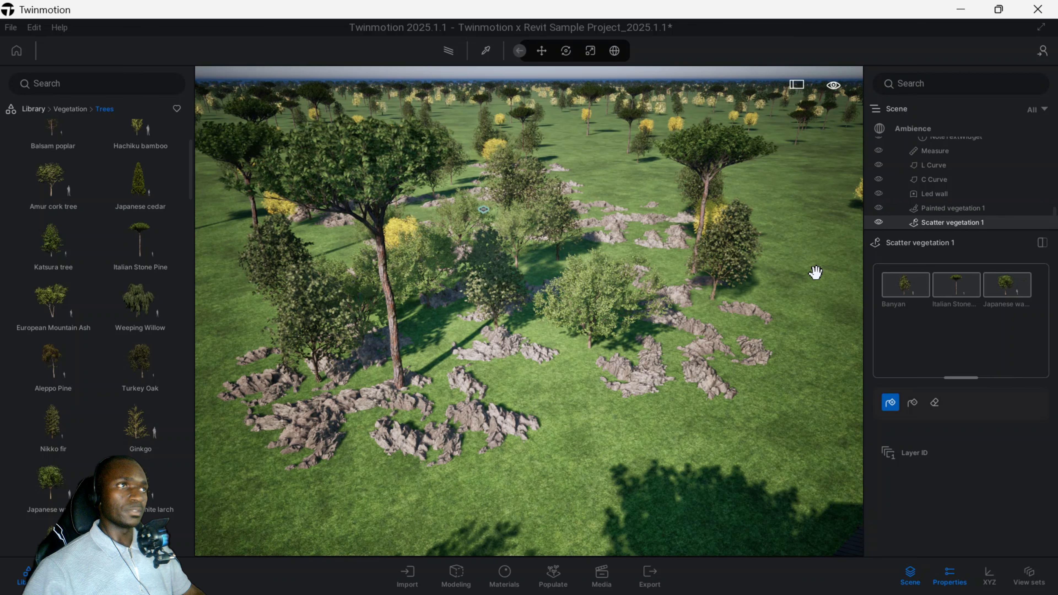
{"action": "scroll", "coordinate": [716, 367], "scroll_direction": "up", "scroll_amount": 1}
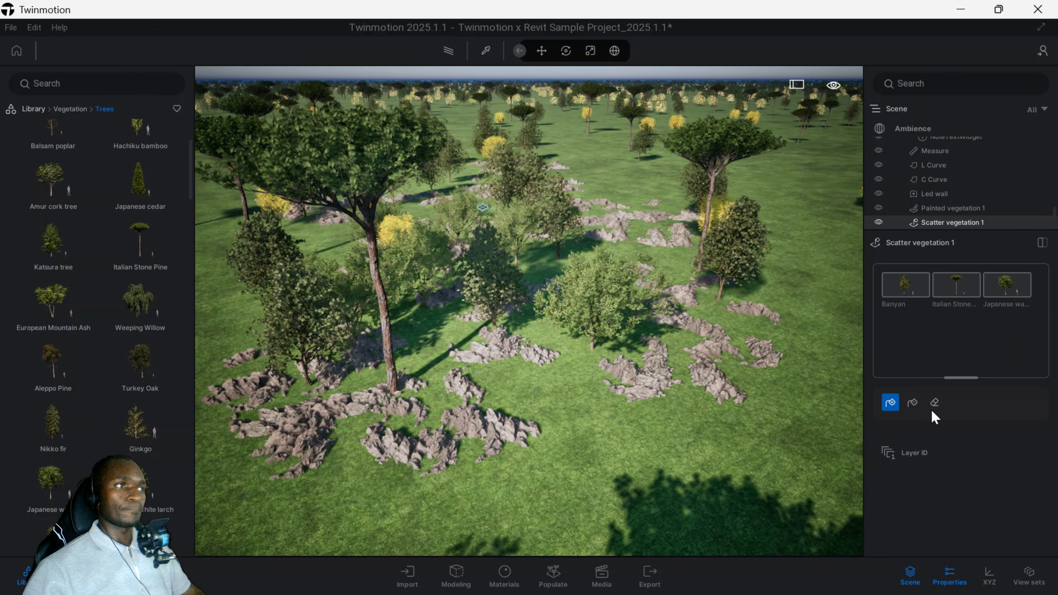
Step: Remove the scattered trees from the nearby grass surface around the painted vegetation using the scatter removal tool
{"action": "left_click", "coordinate": [915, 402]}
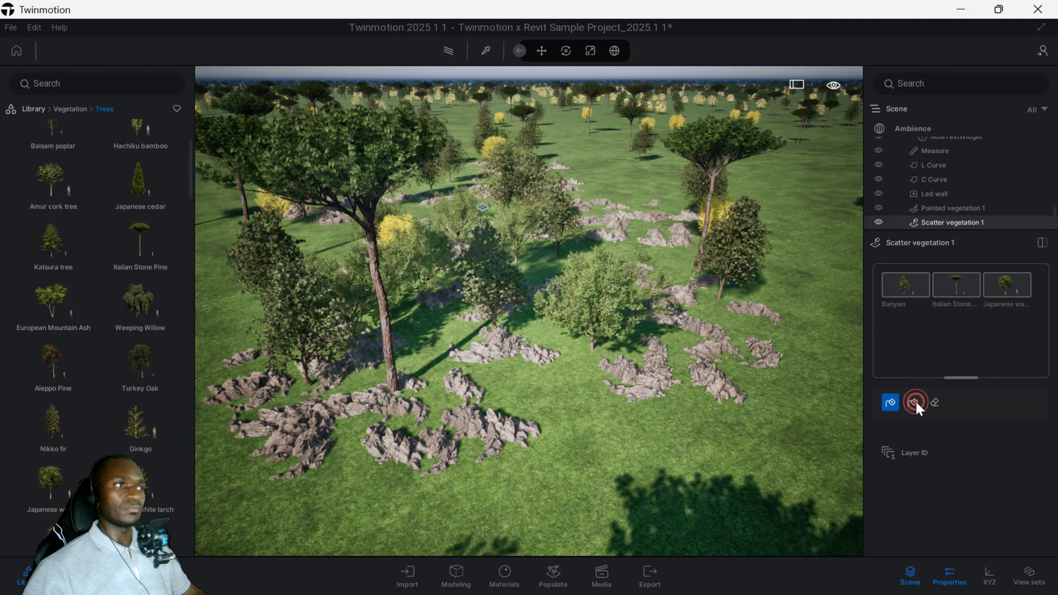
{"action": "scroll", "coordinate": [597, 217], "scroll_direction": "down", "scroll_amount": 2}
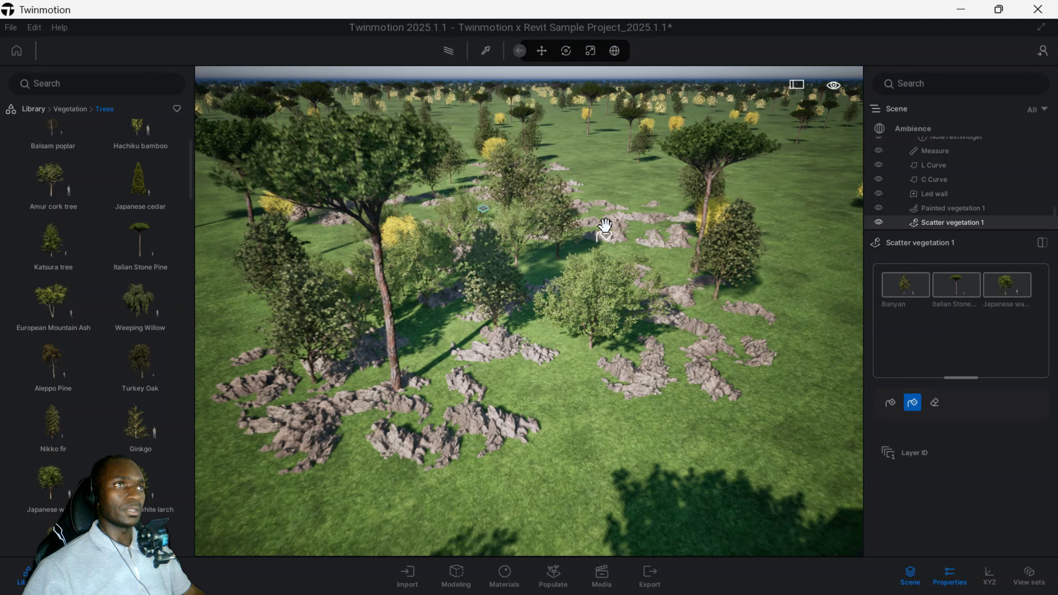
{"action": "left_click", "coordinate": [616, 186]}
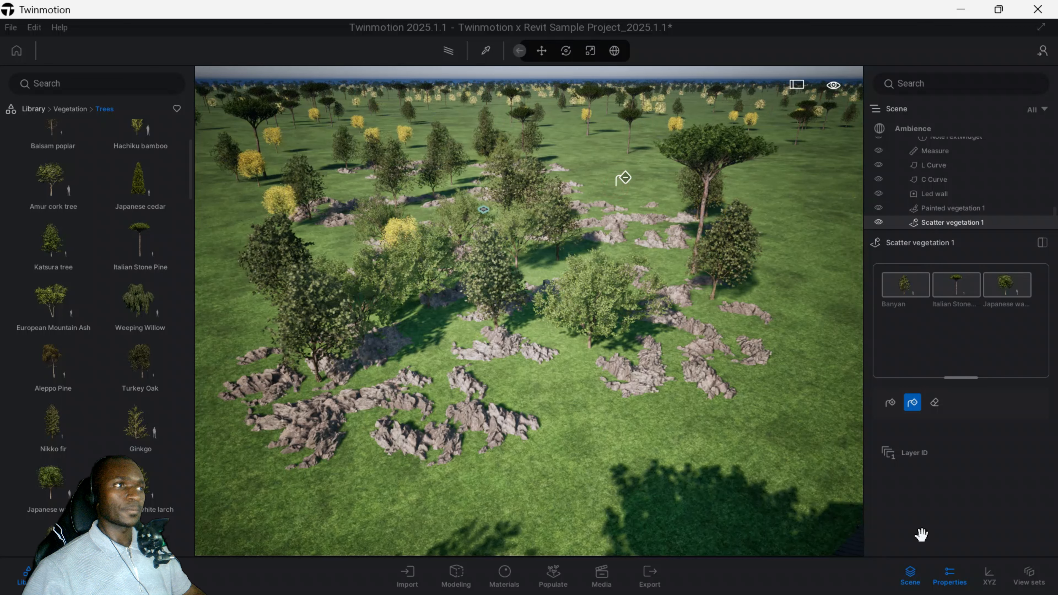
Step: Erase the tall Italian Stone Pine and several yellow trees of the scattered vegetation beside and behind the painted rocks
{"action": "left_click", "coordinate": [933, 398]}
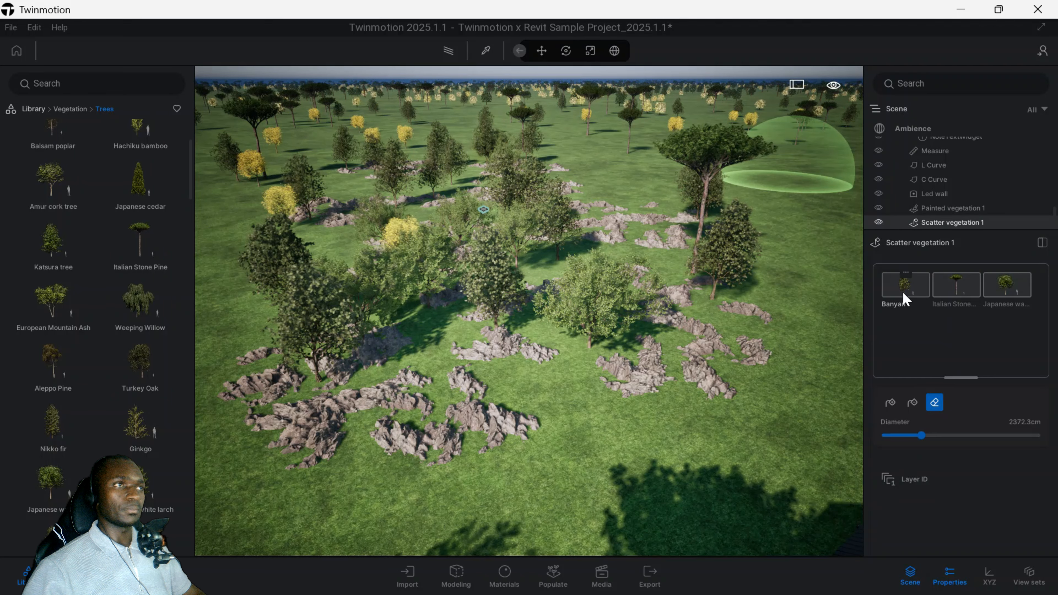
{"action": "left_click", "coordinate": [692, 277]}
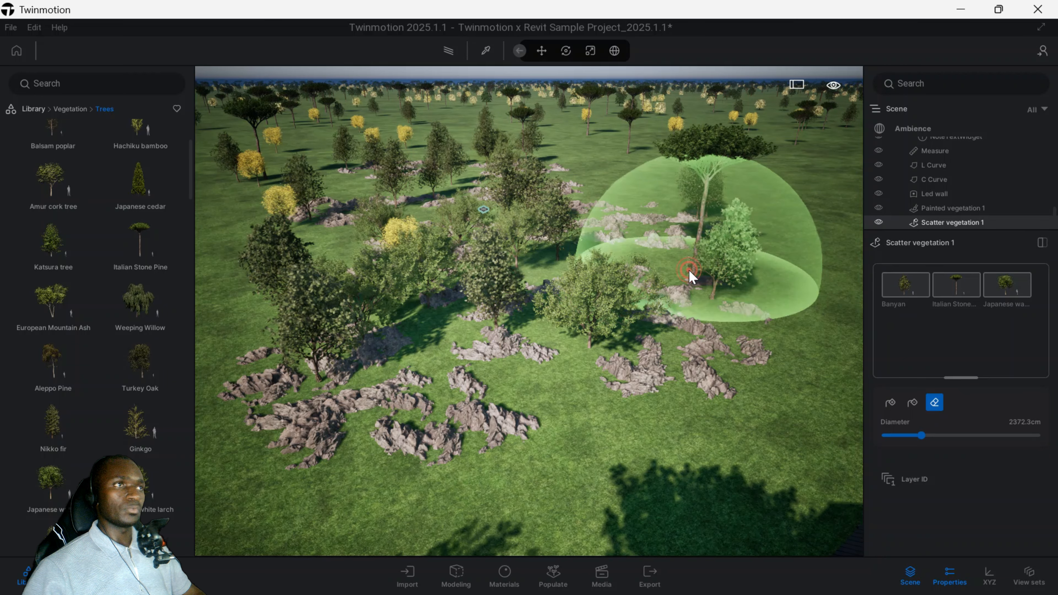
{"action": "left_click", "coordinate": [645, 147]}
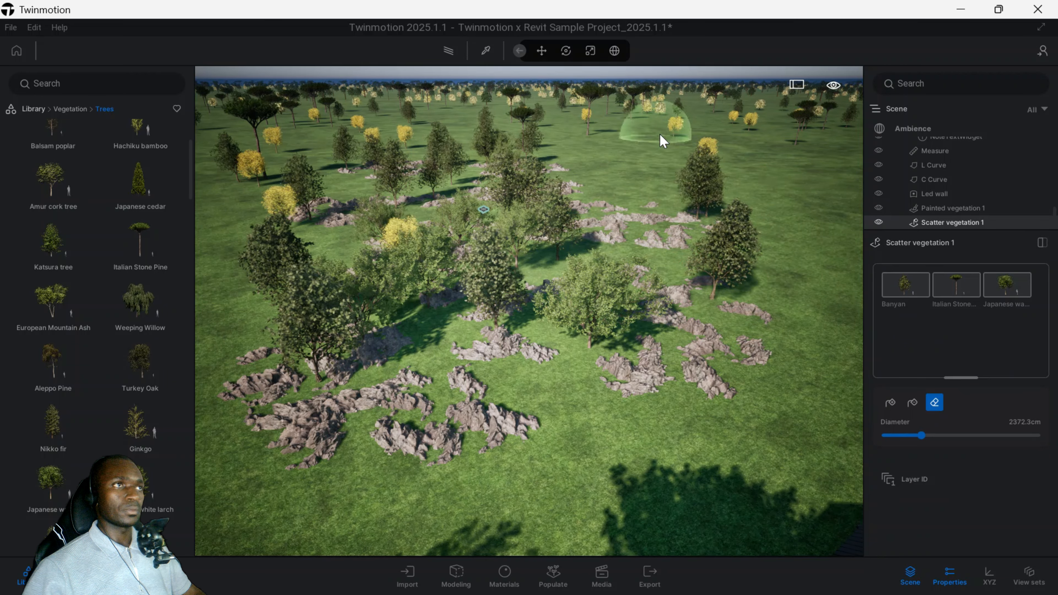
{"action": "left_click", "coordinate": [673, 118]}
{"action": "left_click", "coordinate": [897, 277]}
{"action": "left_click", "coordinate": [588, 125]}
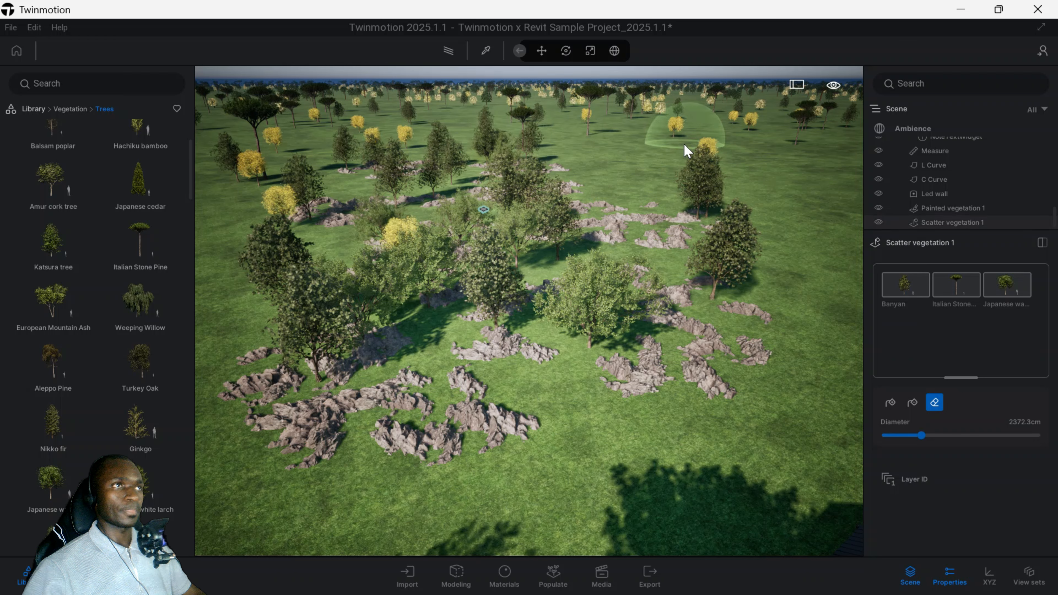
{"action": "left_click", "coordinate": [994, 284]}
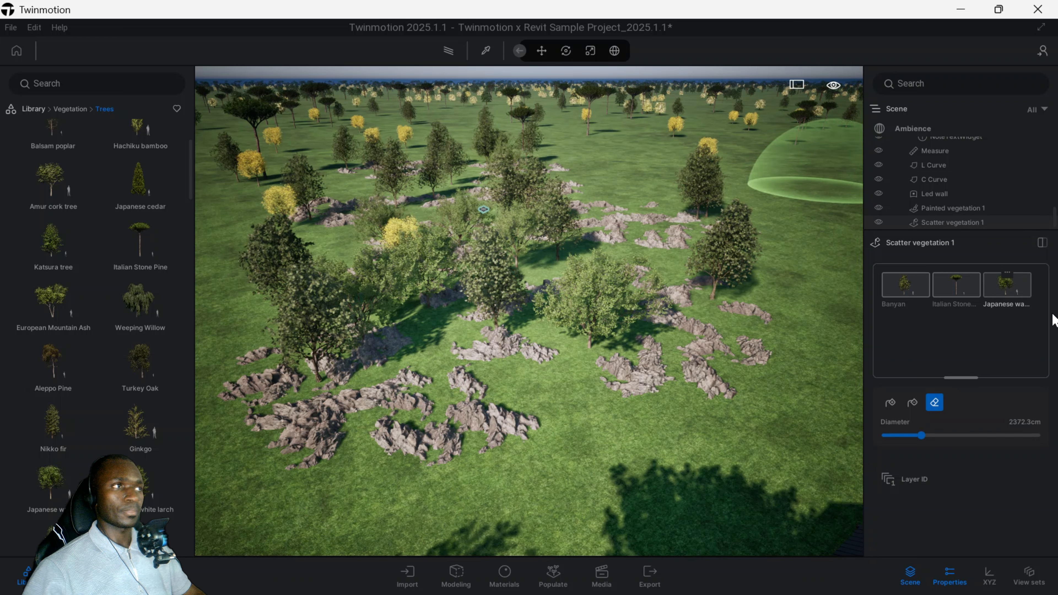
{"action": "left_click", "coordinate": [700, 164]}
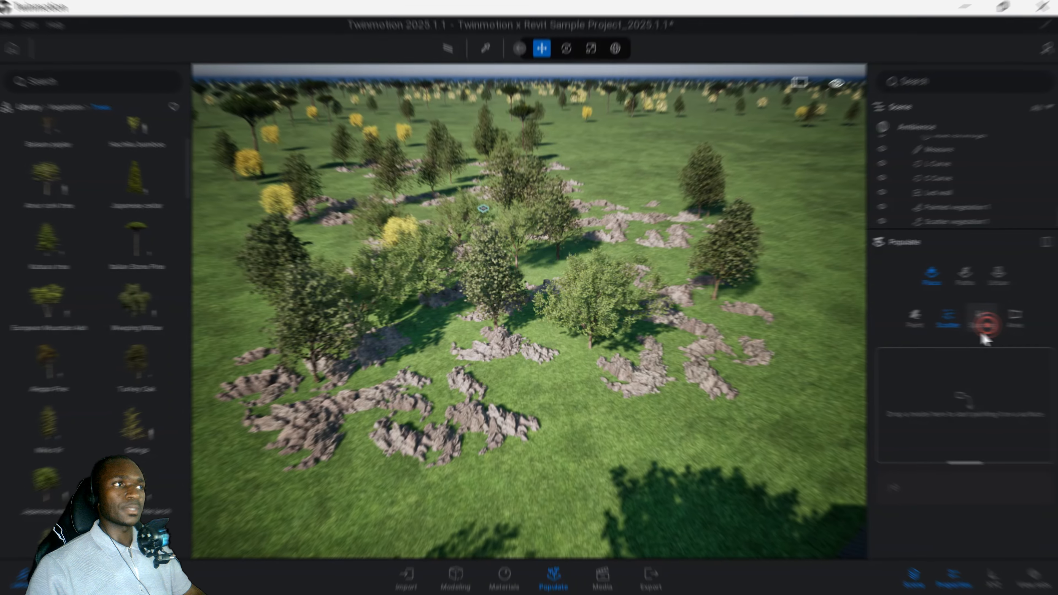
Step: Draw a closed triangular Spacing path on the open grass behind the painted vegetation
{"action": "left_click", "coordinate": [984, 333]}
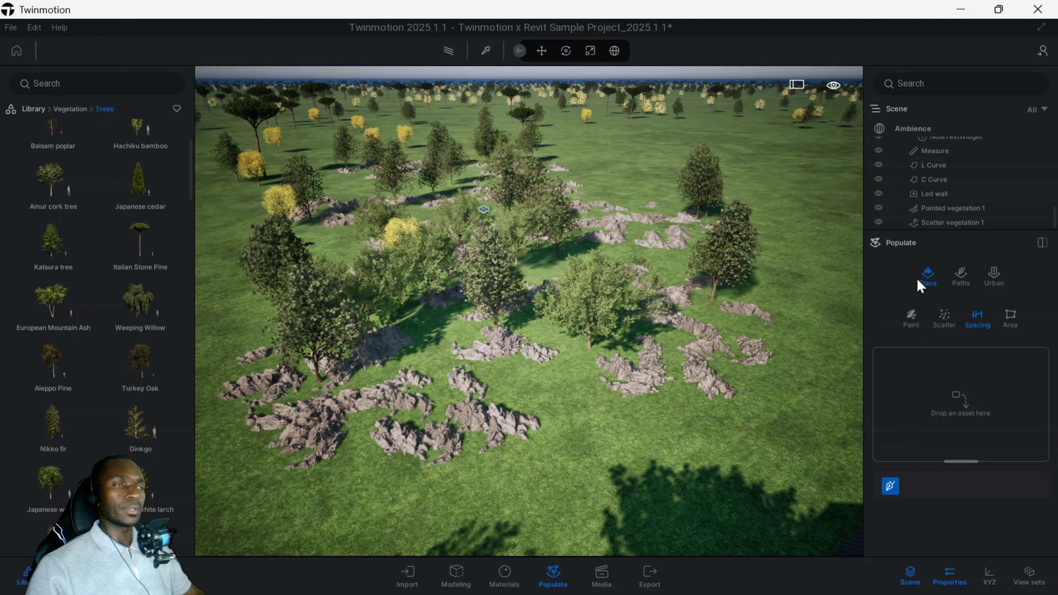
{"action": "middle_click_drag", "start_coordinate": [756, 257], "coordinate": [581, 471]}
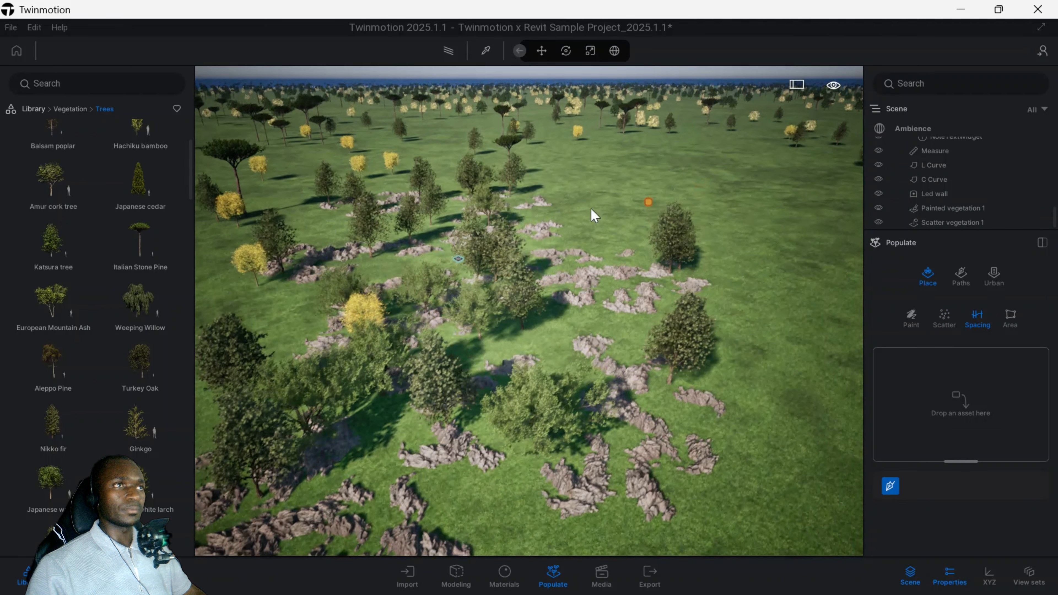
{"action": "mouse_move", "coordinate": [659, 164]}
{"action": "left_mouse_down"}
{"action": "mouse_move", "coordinate": [755, 215]}
{"action": "mouse_move", "coordinate": [767, 197]}
{"action": "left_mouse_up"}
{"action": "left_click_drag", "start_coordinate": [771, 372], "coordinate": [563, 203]}
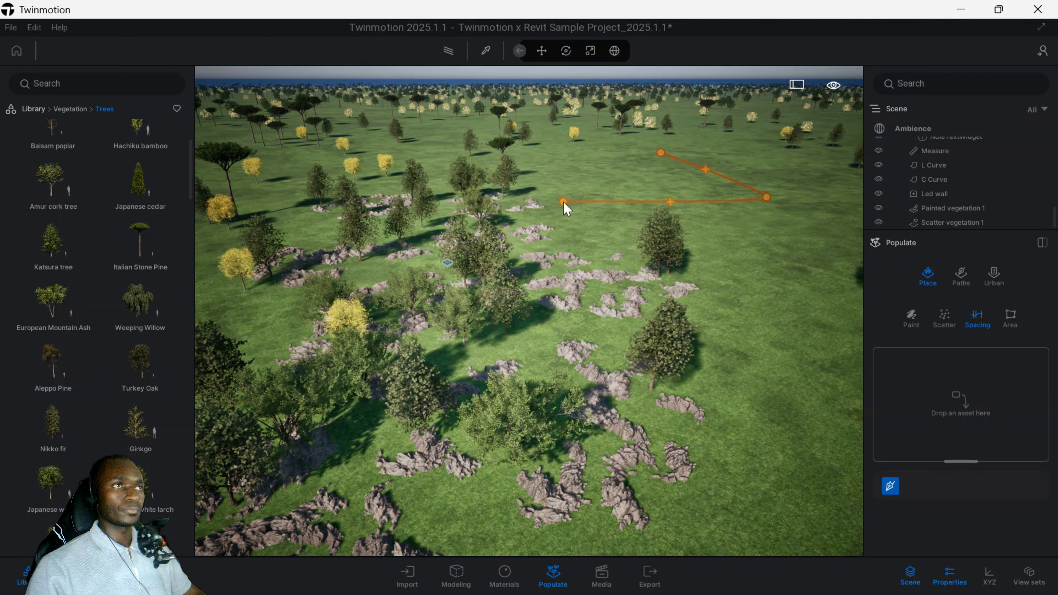
{"action": "left_click", "coordinate": [661, 153]}
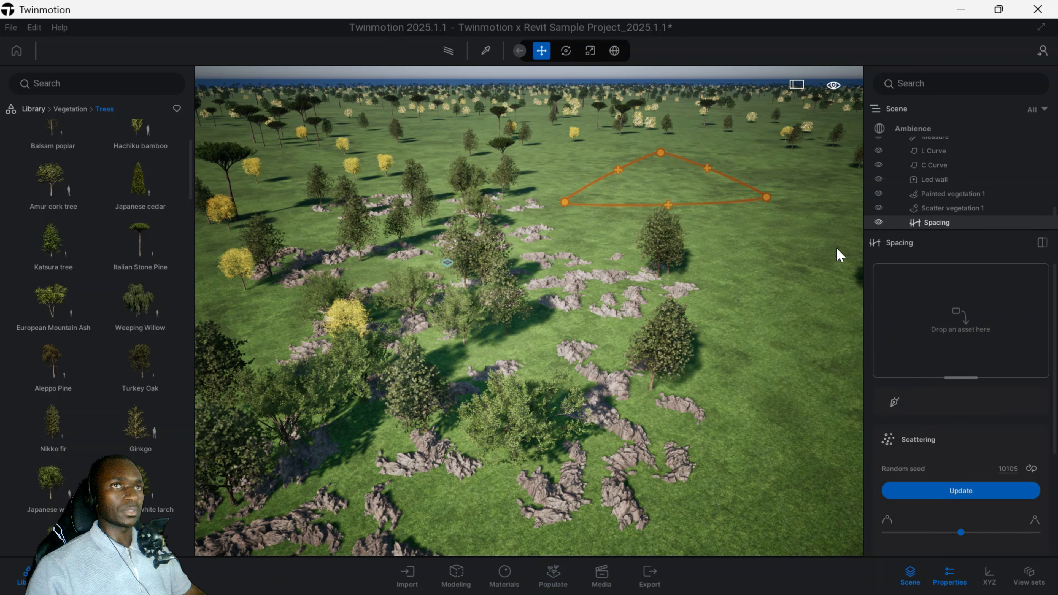
Step: Add the yellow "Southern cat..." tree from the Trees library to the triangular Spacing path
{"action": "scroll", "coordinate": [125, 300], "scroll_direction": "down", "scroll_amount": 1}
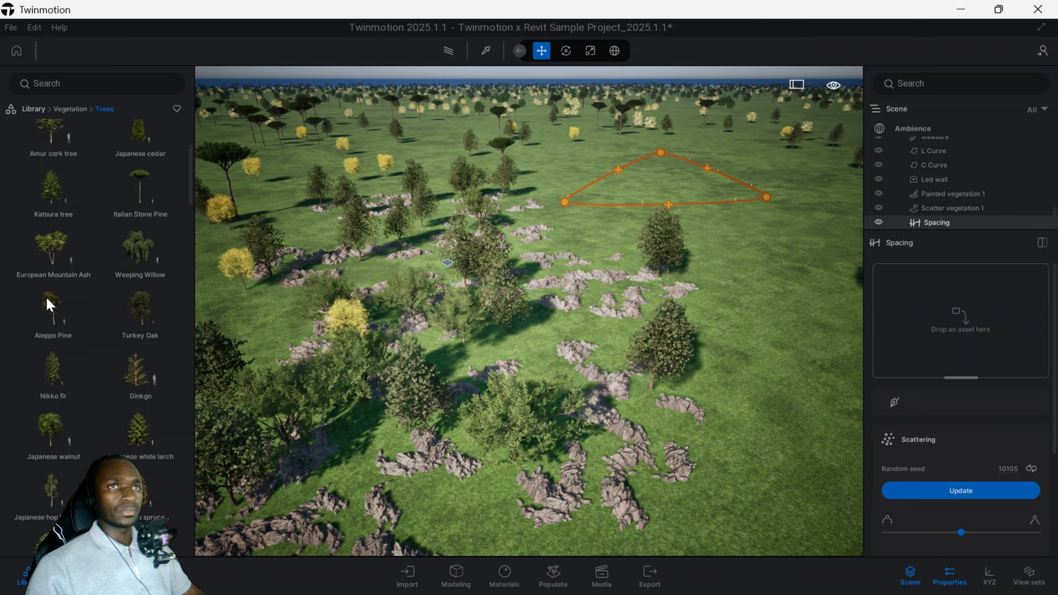
{"action": "scroll", "coordinate": [63, 358], "scroll_direction": "down", "scroll_amount": 2}
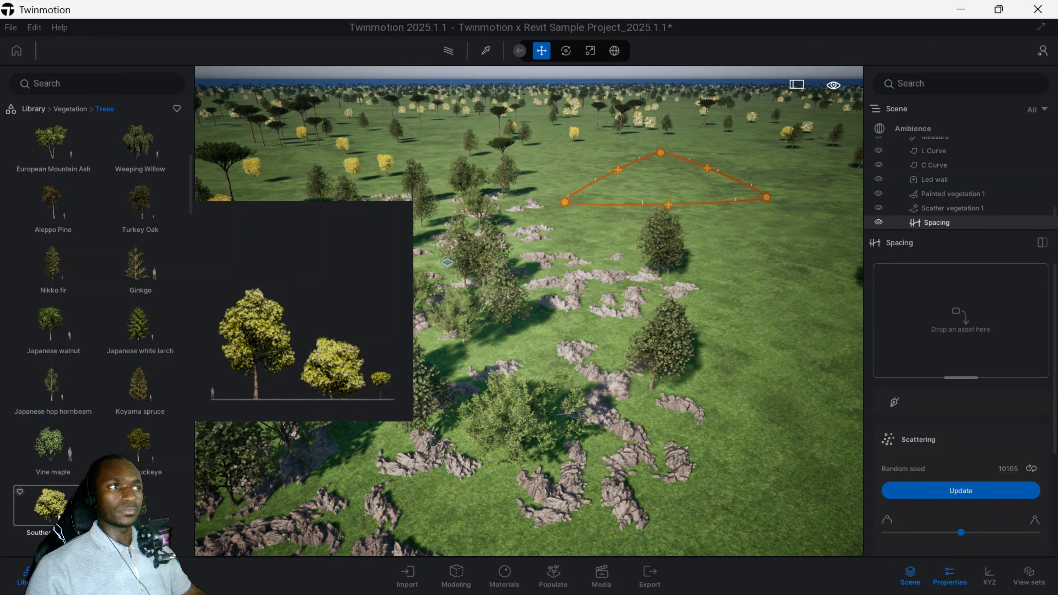
{"action": "left_click_drag", "start_coordinate": [952, 328], "coordinate": [970, 307]}
Step: Set the random lateral offset of the trees along the triangular Spacing path to 510.95 cm
{"action": "scroll", "coordinate": [726, 221], "scroll_direction": "up", "scroll_amount": 5}
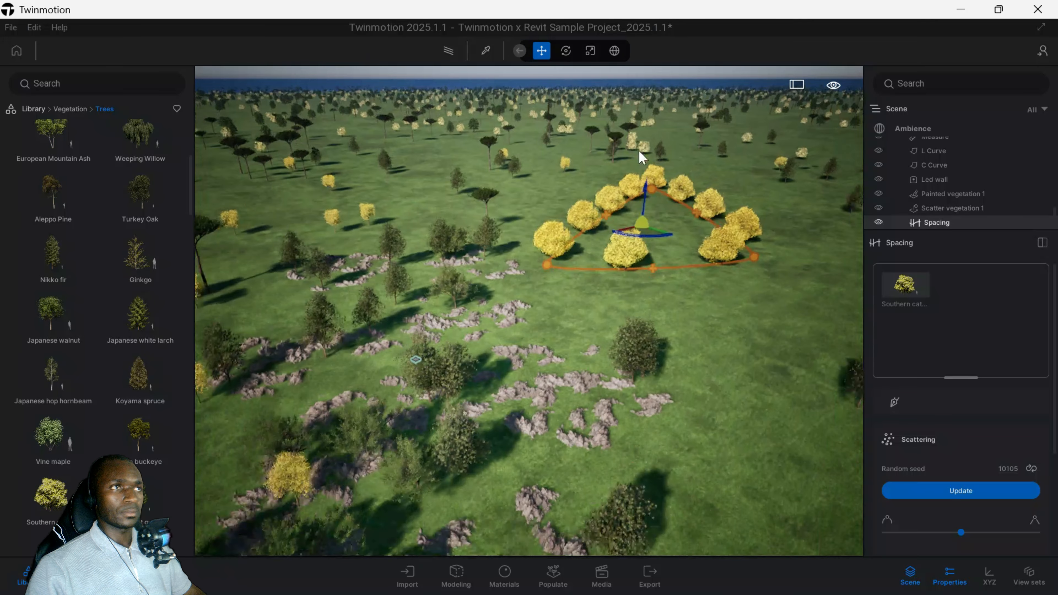
{"action": "key", "text": "w"}
{"action": "key", "text": "d"}
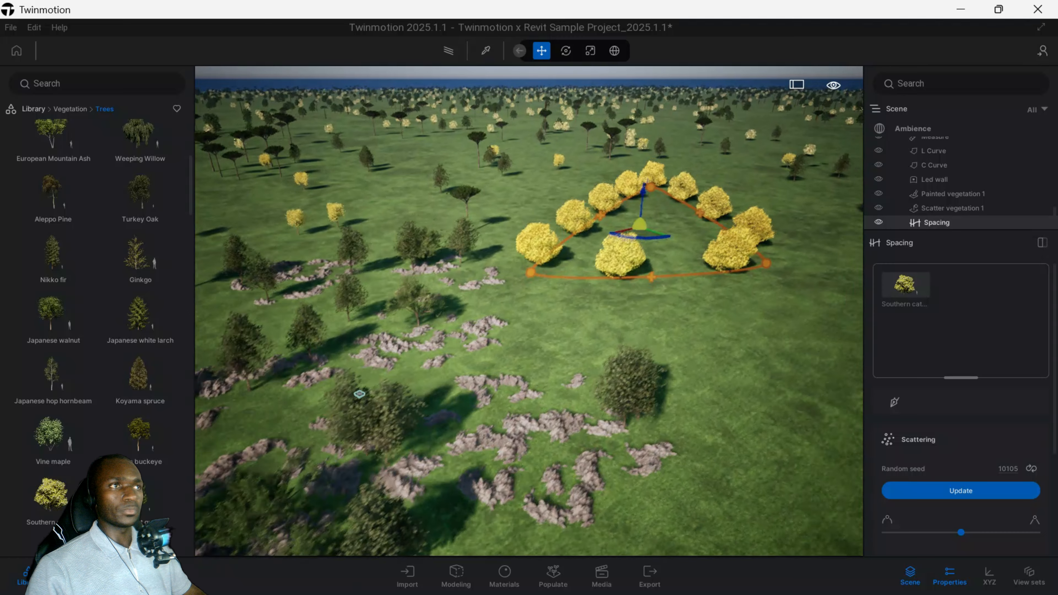
{"action": "middle_click_drag", "start_coordinate": [560, 253], "coordinate": [540, 290]}
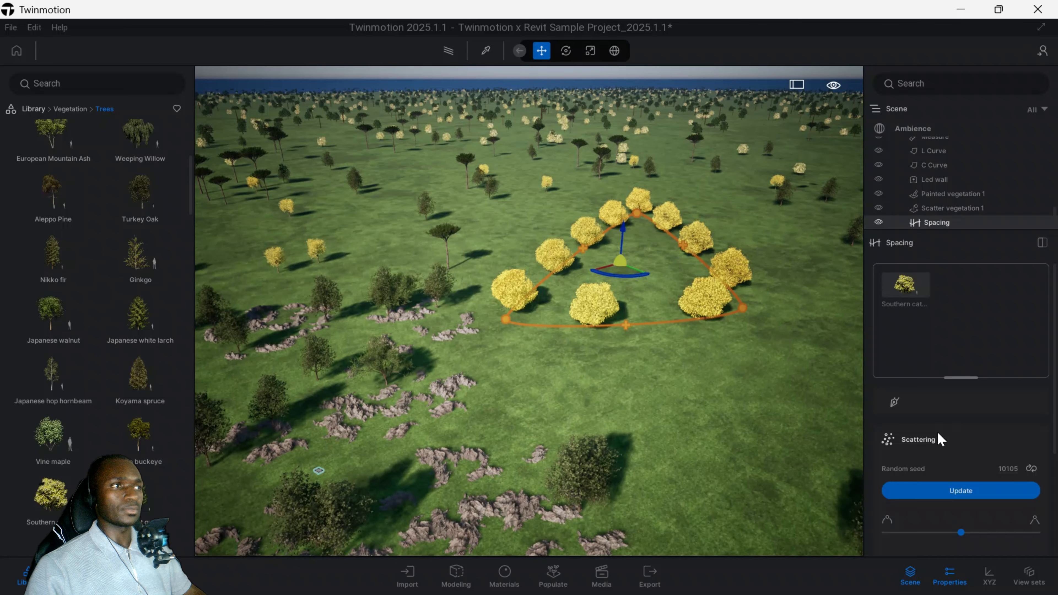
{"action": "scroll", "coordinate": [983, 384], "scroll_direction": "down", "scroll_amount": 2}
{"action": "left_click_drag", "start_coordinate": [963, 446], "coordinate": [868, 458]}
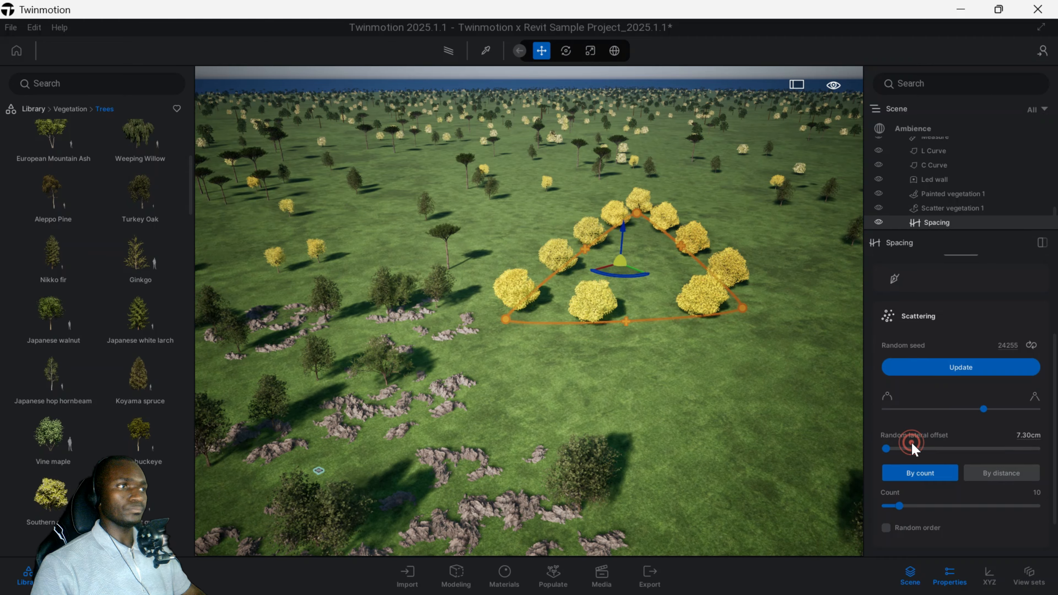
{"action": "left_click", "coordinate": [912, 449]}
{"action": "left_click_drag", "start_coordinate": [911, 448], "coordinate": [902, 472]}
Step: Set the count of the trees along the triangular Spacing path to 10
{"action": "scroll", "coordinate": [929, 449], "scroll_direction": "down", "scroll_amount": 1}
{"action": "type", "text": "1"}
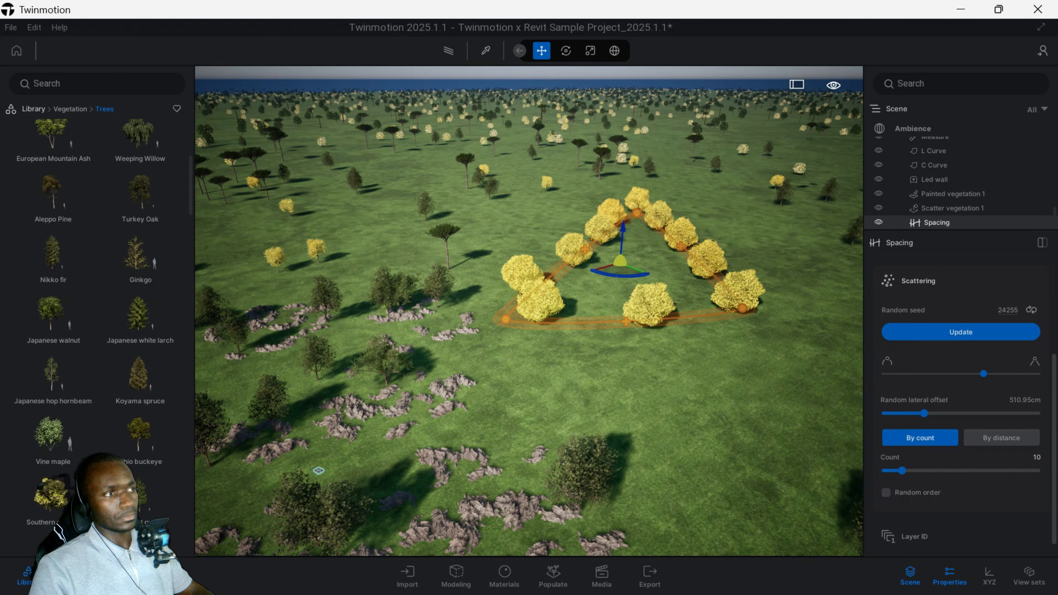
{"action": "type", "text": "0"}
{"action": "key", "text": "Return"}
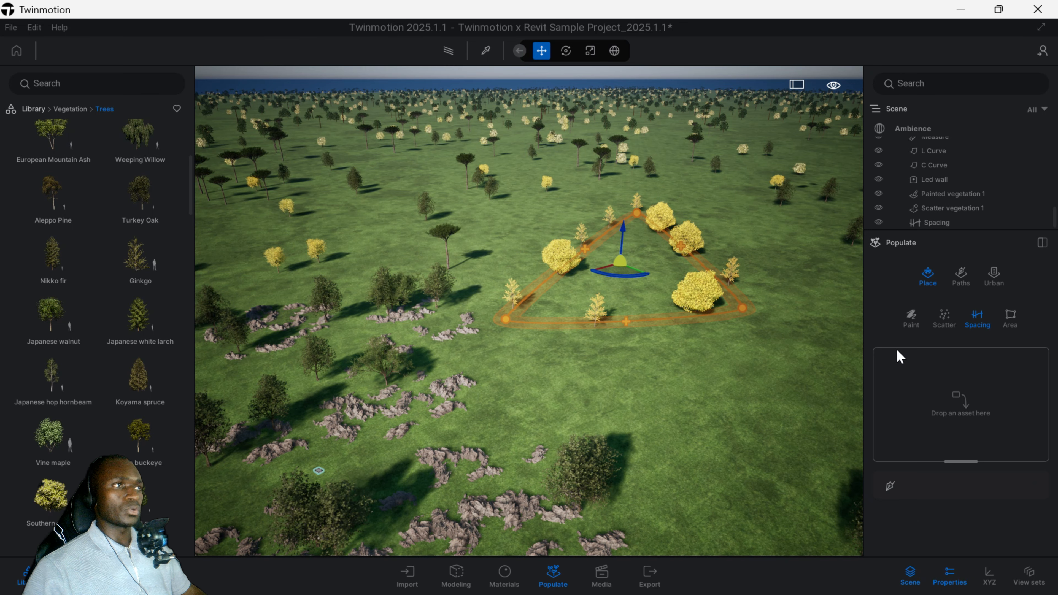
Step: Draw a closed four-cornered Area placement on the open grass beside the triangular Spacing path
{"action": "middle_click_drag", "start_coordinate": [778, 355], "coordinate": [307, 211]}
{"action": "middle_click_drag", "start_coordinate": [637, 312], "coordinate": [556, 317]}
{"action": "left_click", "coordinate": [1011, 315]}
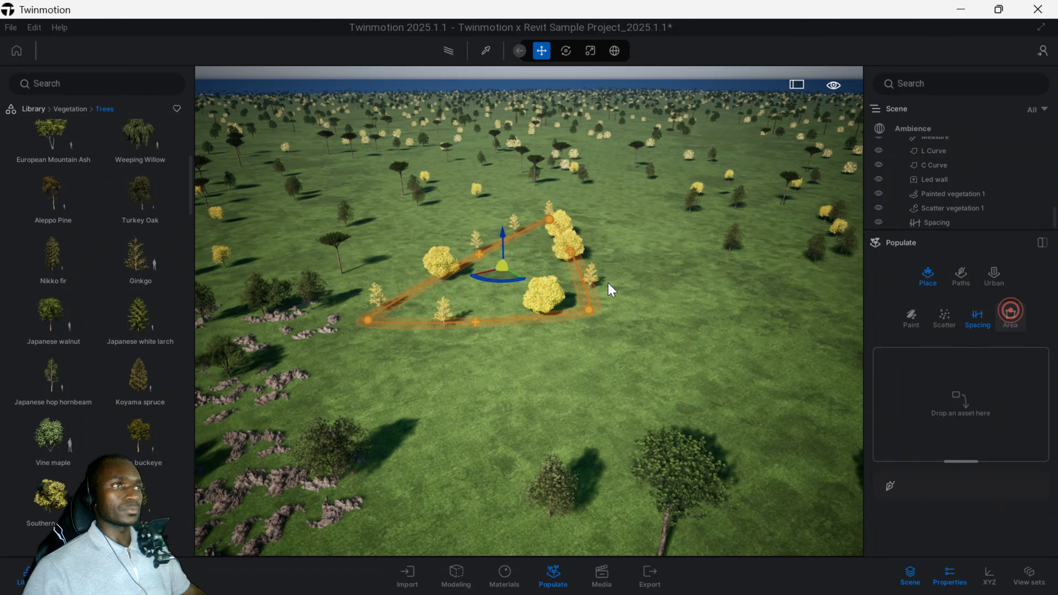
{"action": "left_click", "coordinate": [601, 359]}
{"action": "left_click", "coordinate": [597, 384]}
{"action": "left_click", "coordinate": [691, 271]}
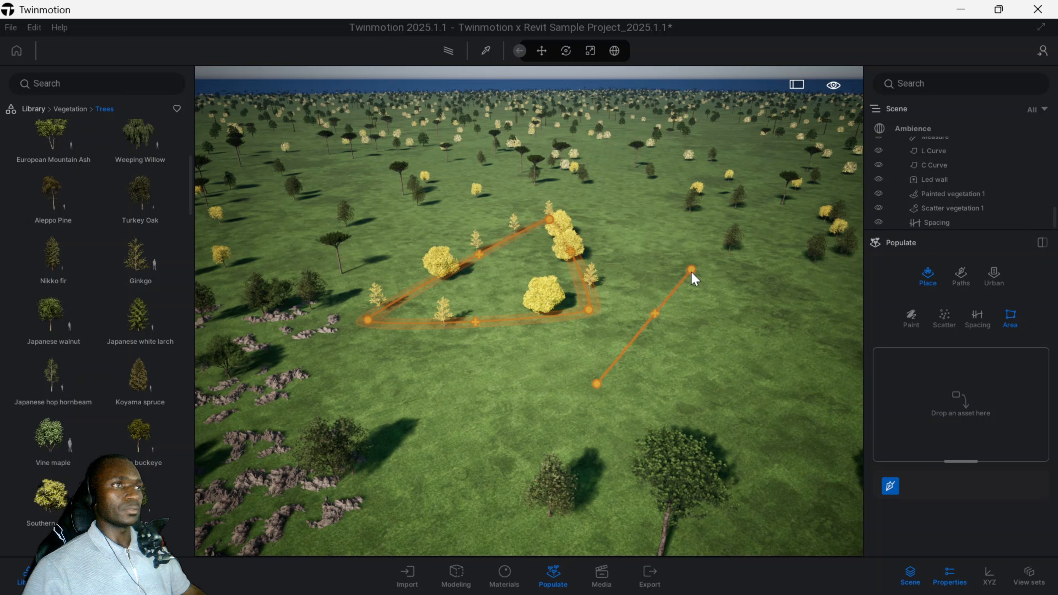
{"action": "left_click", "coordinate": [834, 293]}
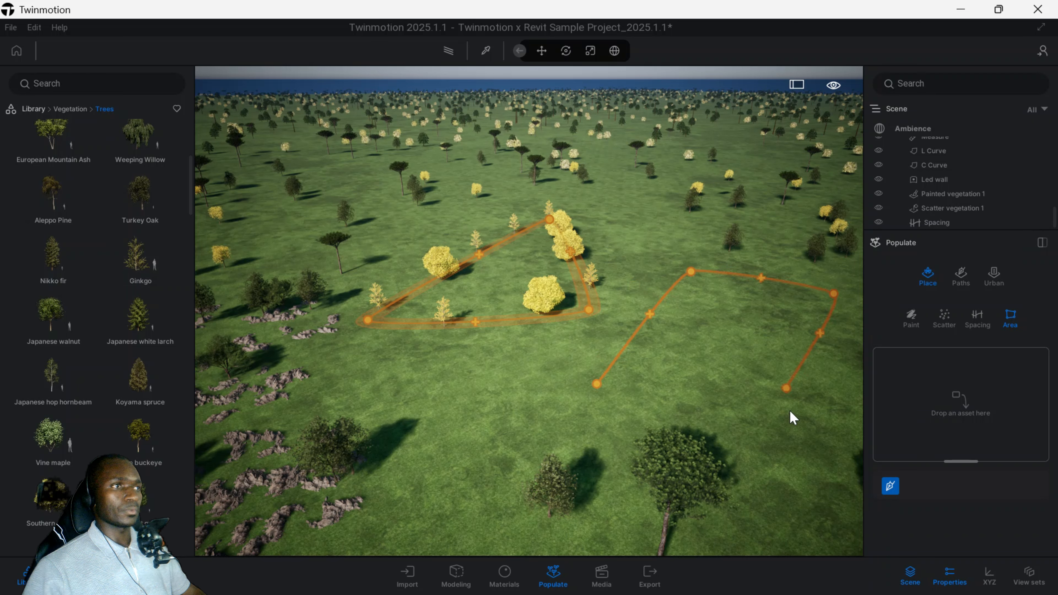
{"action": "left_click", "coordinate": [750, 453]}
{"action": "left_click", "coordinate": [596, 384]}
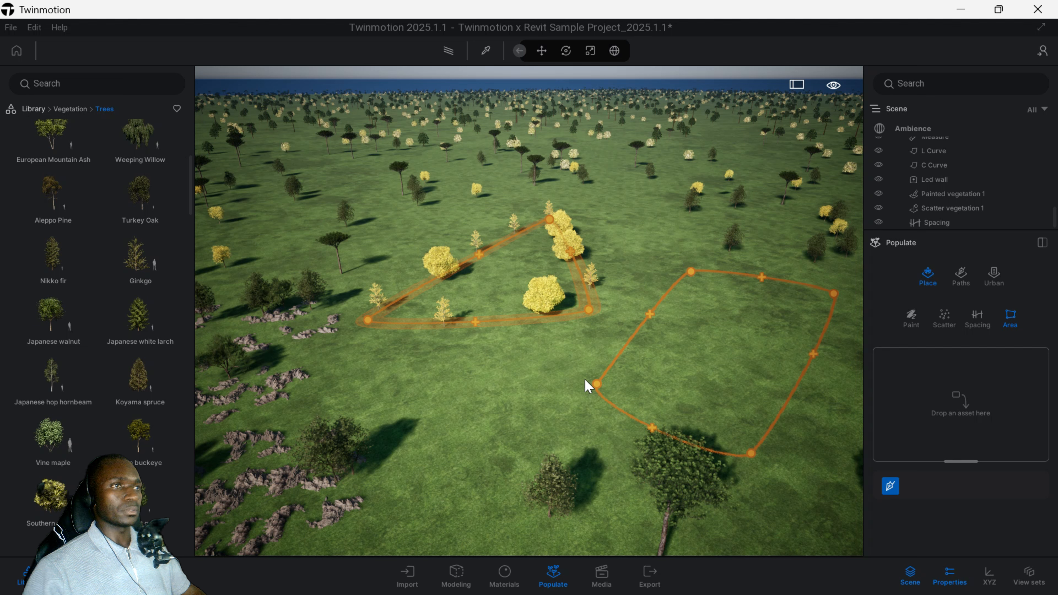
Step: Fill the four-cornered area with Tree stump 2, DeadLeaves 2 and the Katsura tree
{"action": "left_click", "coordinate": [63, 110]}
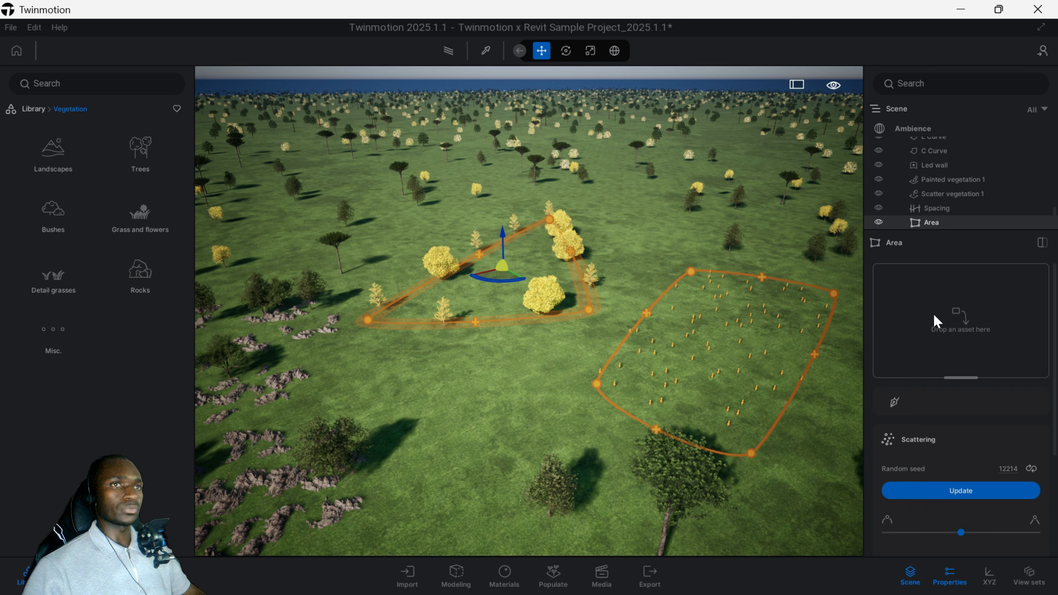
{"action": "left_click", "coordinate": [54, 334]}
{"action": "left_click_drag", "start_coordinate": [51, 326], "coordinate": [954, 321]}
{"action": "left_click_drag", "start_coordinate": [137, 446], "coordinate": [981, 317]}
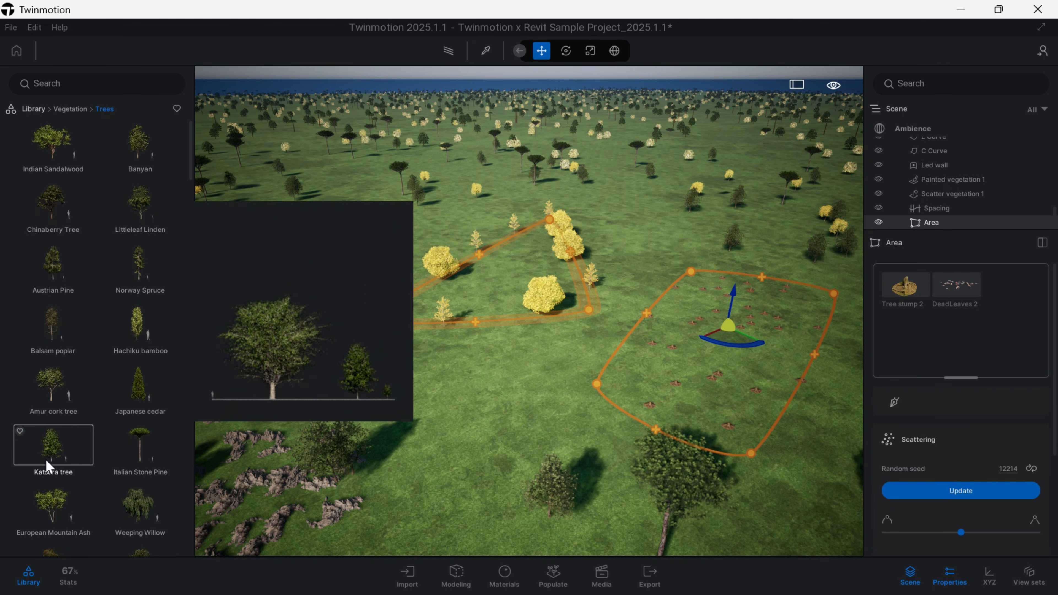
{"action": "left_click_drag", "start_coordinate": [49, 458], "coordinate": [984, 316]}
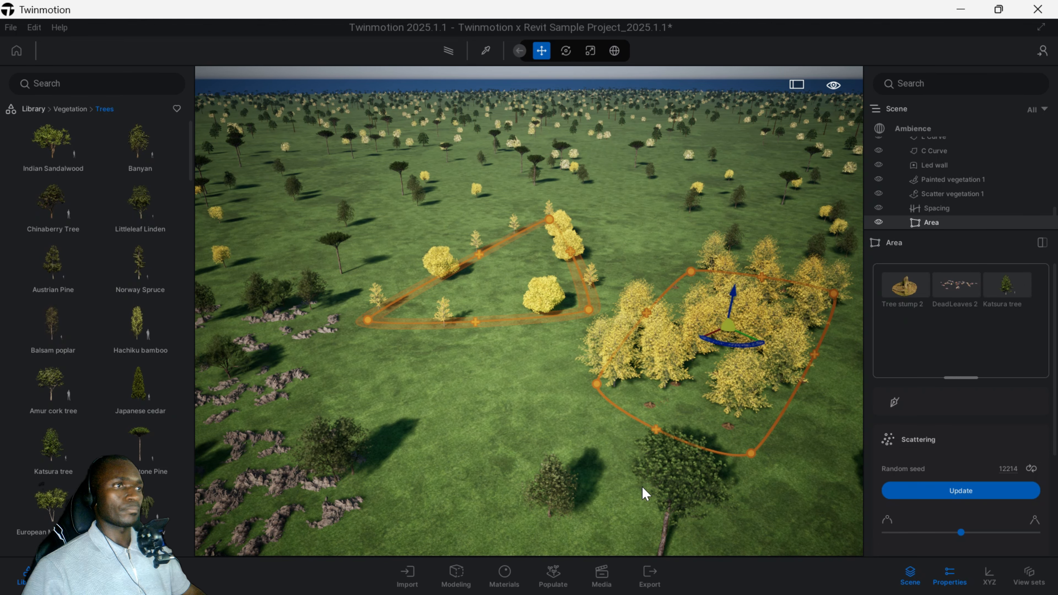
Step: Randomize the seed of the area's scattering several times and update the placement to vary its layout
{"action": "scroll", "coordinate": [713, 402], "scroll_direction": "up", "scroll_amount": 2}
{"action": "scroll", "coordinate": [938, 420], "scroll_direction": "down", "scroll_amount": 3}
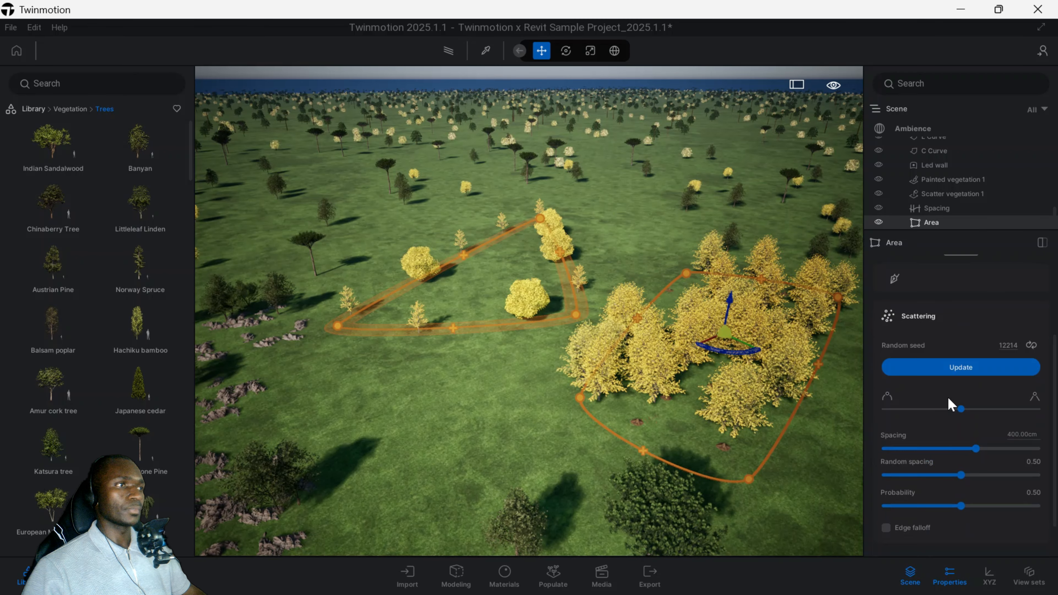
{"action": "scroll", "coordinate": [1030, 444], "scroll_direction": "up", "scroll_amount": 3}
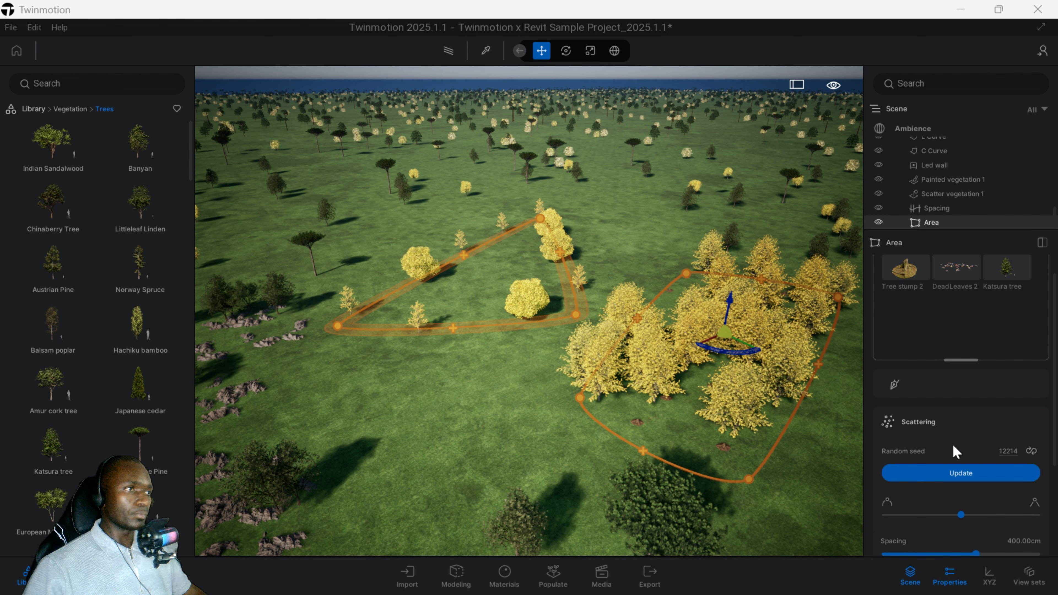
{"action": "left_click", "coordinate": [1035, 452]}
{"action": "left_click", "coordinate": [993, 446]}
{"action": "left_click", "coordinate": [1036, 452]}
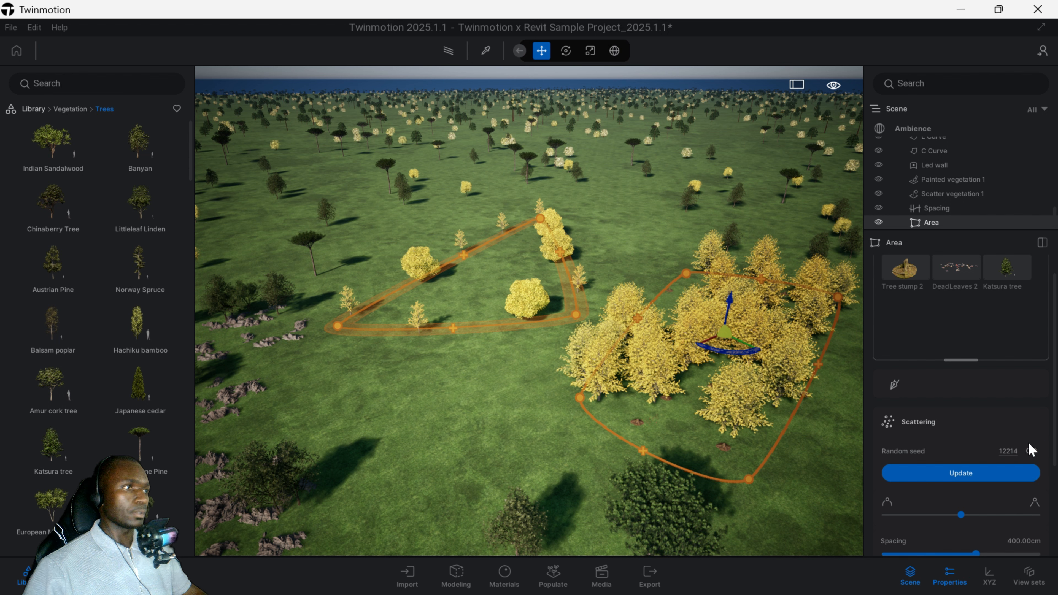
{"action": "scroll", "coordinate": [966, 476], "scroll_direction": "down", "scroll_amount": 2}
{"action": "left_click", "coordinate": [1031, 398]}
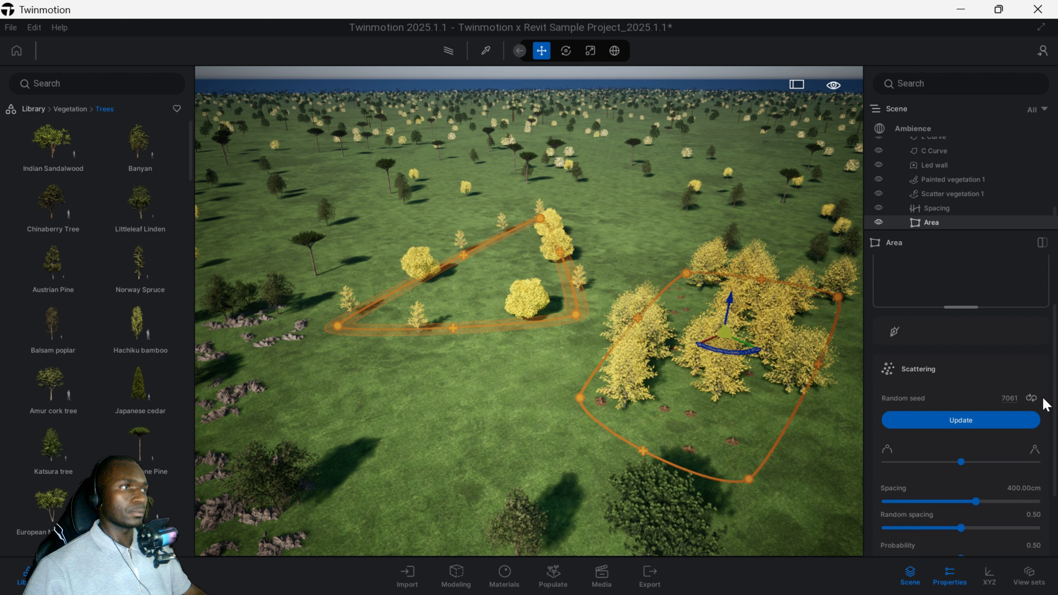
{"action": "left_click", "coordinate": [964, 422]}
{"action": "left_click", "coordinate": [1032, 398]}
{"action": "left_click", "coordinate": [966, 421]}
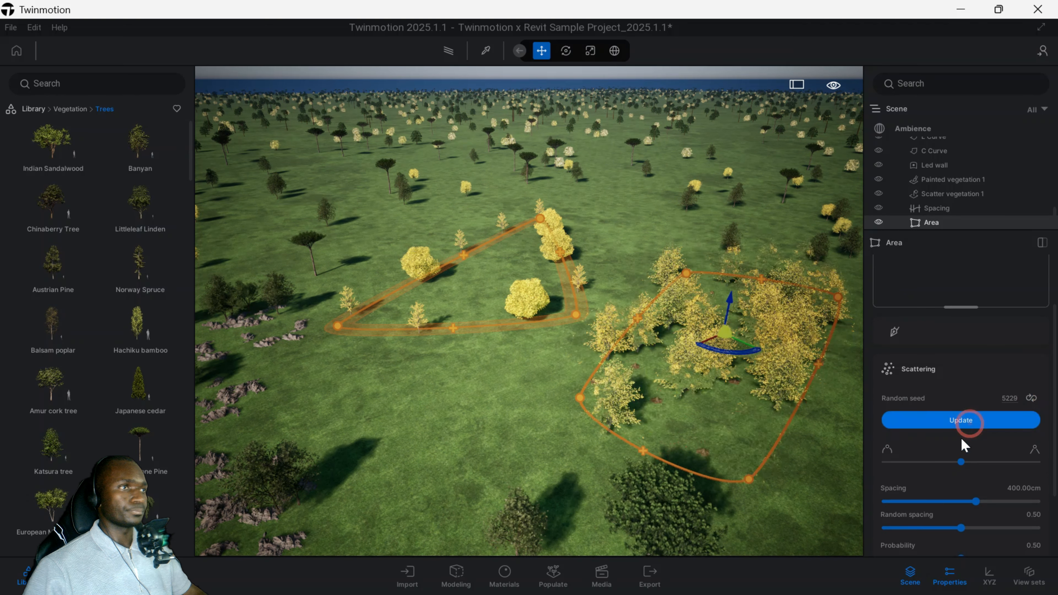
{"action": "left_click", "coordinate": [1029, 397]}
Step: Try a more rounded outline for the four-cornered area and set it to fully straight edges with sharp corners
{"action": "left_click_drag", "start_coordinate": [961, 444], "coordinate": [932, 439]}
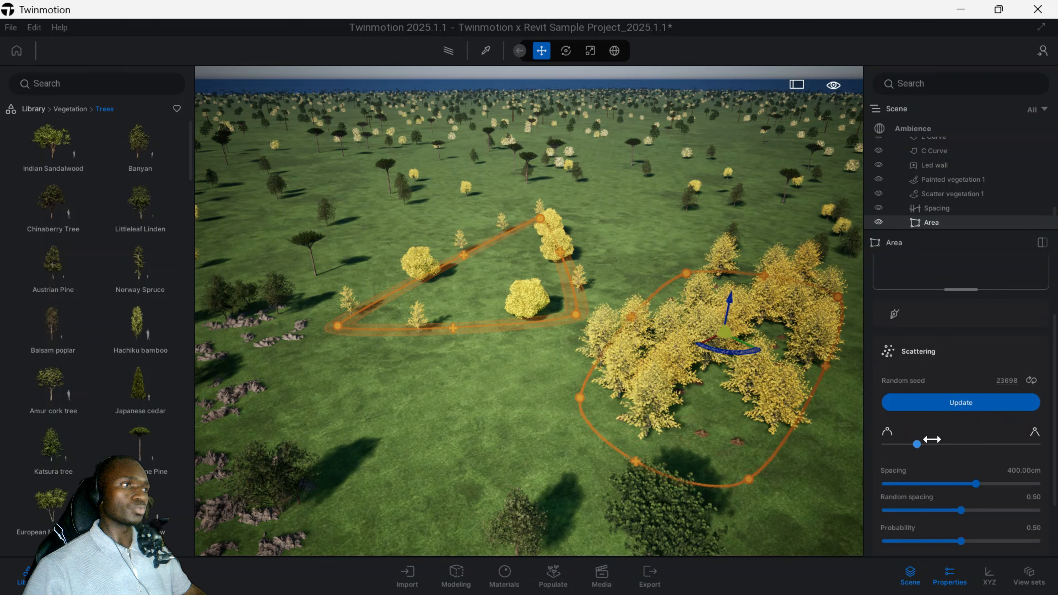
{"action": "left_click", "coordinate": [1036, 442]}
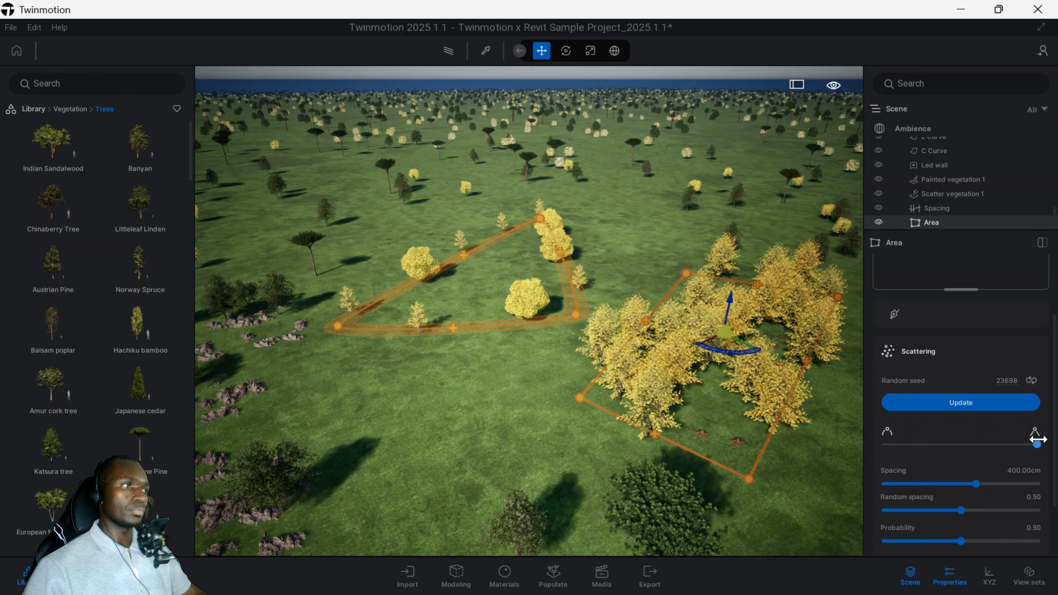
Step: Set the area's scattering to 333.58 cm spacing, 0.70 random spacing and 0.34 probability
{"action": "scroll", "coordinate": [971, 425], "scroll_direction": "down", "scroll_amount": 1}
{"action": "left_click", "coordinate": [975, 448]}
{"action": "left_click_drag", "start_coordinate": [963, 449], "coordinate": [958, 449]}
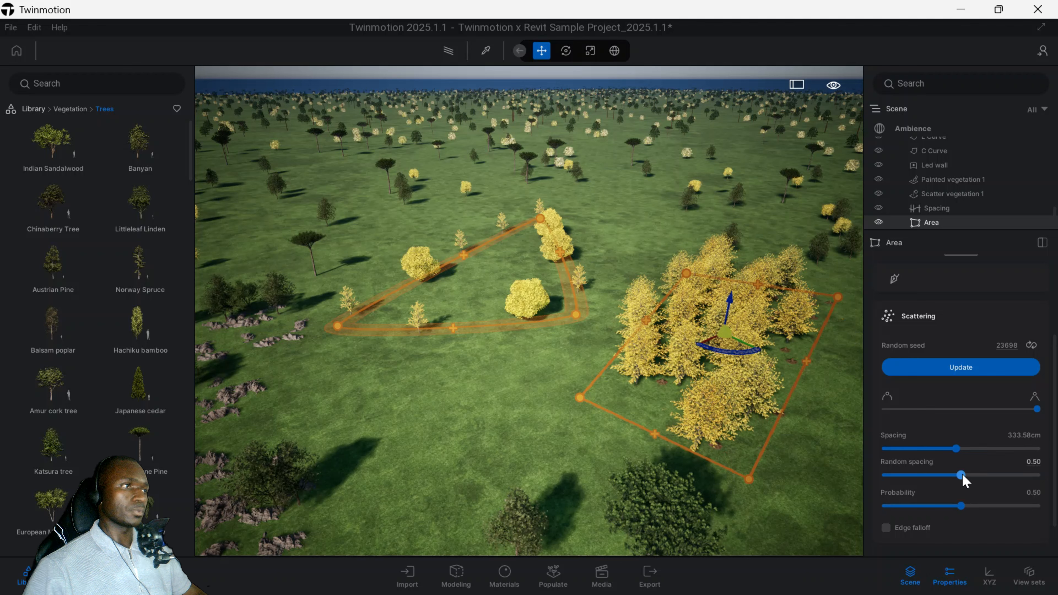
{"action": "scroll", "coordinate": [962, 479], "scroll_direction": "down", "scroll_amount": 1}
{"action": "left_click_drag", "start_coordinate": [962, 426], "coordinate": [1000, 428]}
{"action": "left_click_drag", "start_coordinate": [962, 457], "coordinate": [937, 457]}
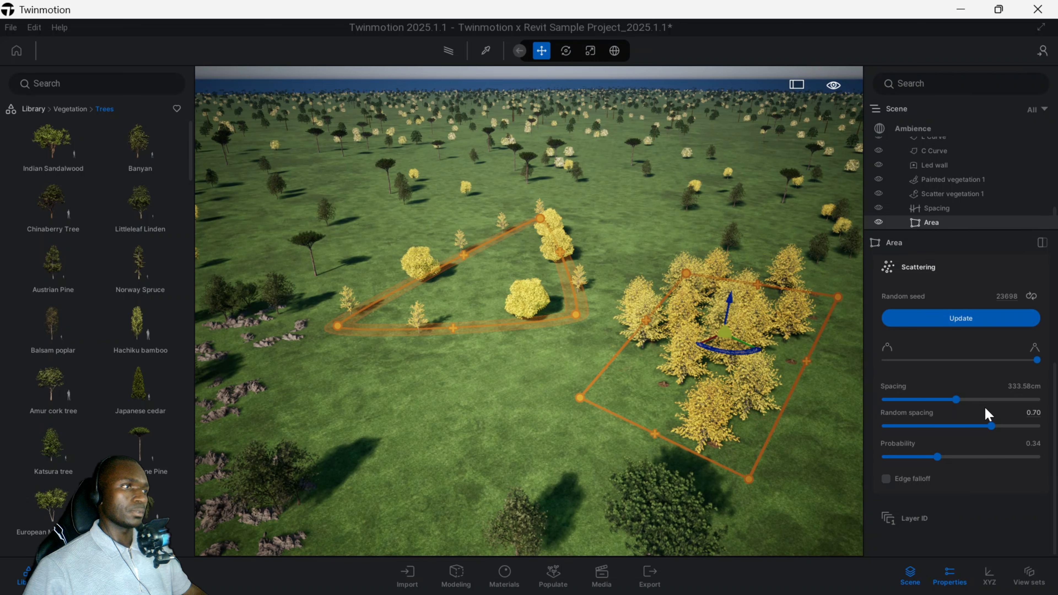
Step: Enable edge falloff for the area and set its falloff distance to 1204.38 cm
{"action": "scroll", "coordinate": [733, 400], "scroll_direction": "up", "scroll_amount": 1}
{"action": "scroll", "coordinate": [706, 338], "scroll_direction": "up", "scroll_amount": 2}
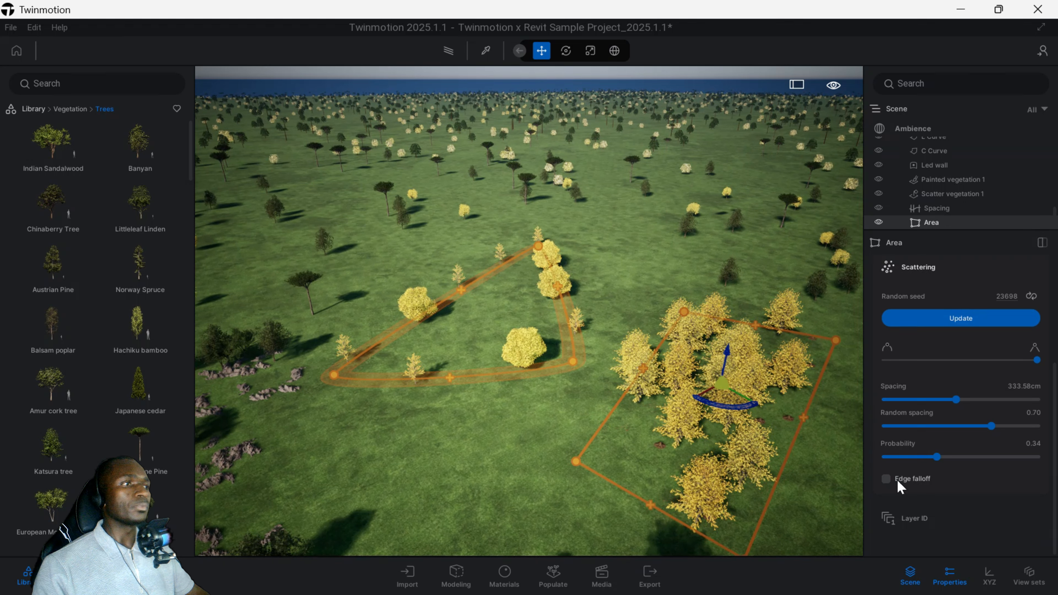
{"action": "left_click", "coordinate": [931, 482]}
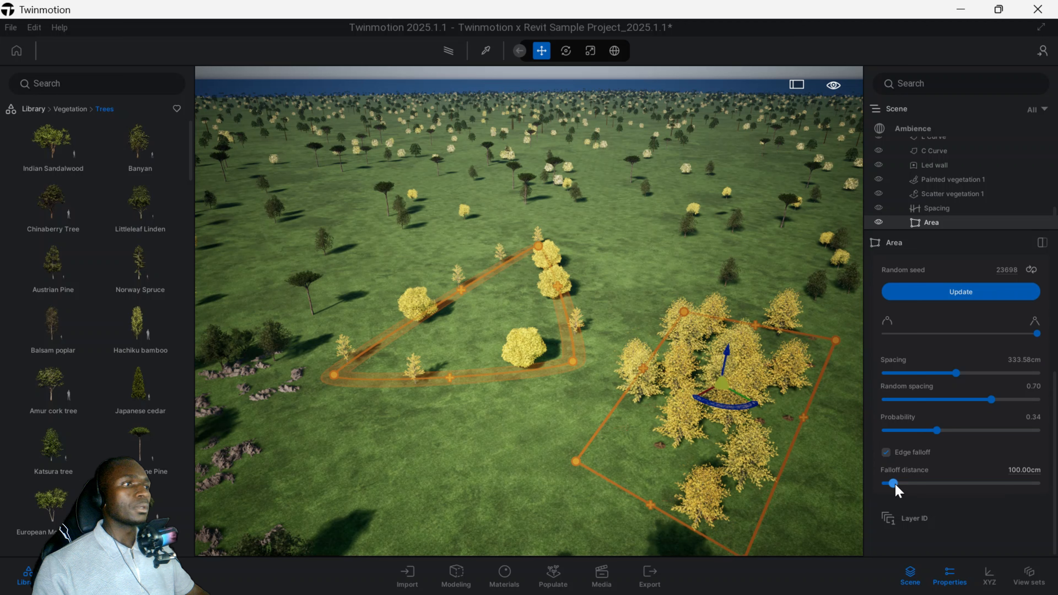
{"action": "left_click_drag", "start_coordinate": [909, 485], "coordinate": [977, 486]}
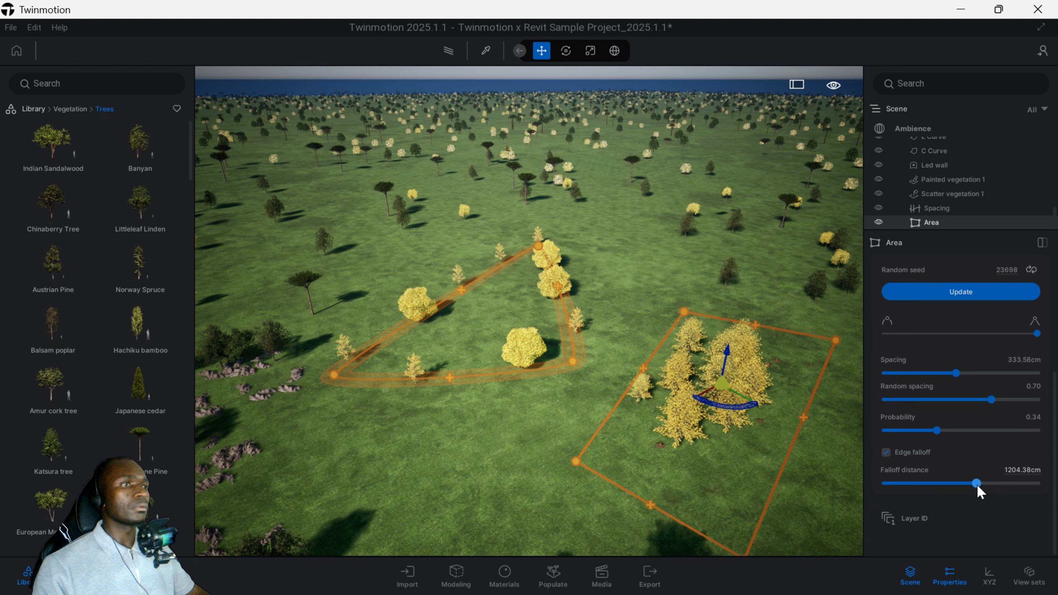
{"action": "middle_click_drag", "start_coordinate": [765, 482], "coordinate": [768, 488]}
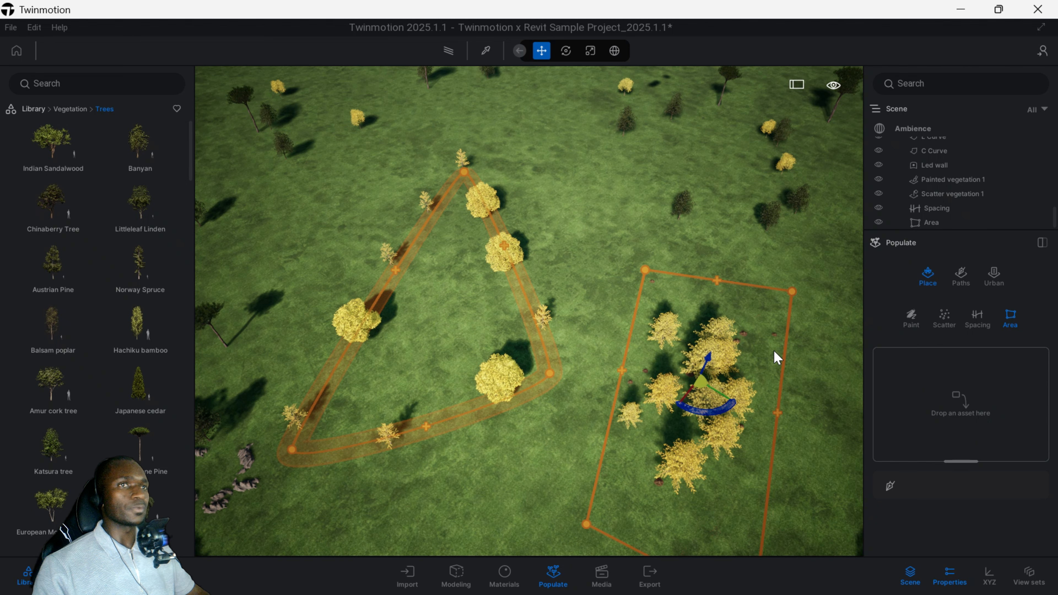
Step: Draw a curved eight-point Character path running below the triangular Spacing path and around the outer side of the tree area
{"action": "left_click", "coordinate": [969, 279]}
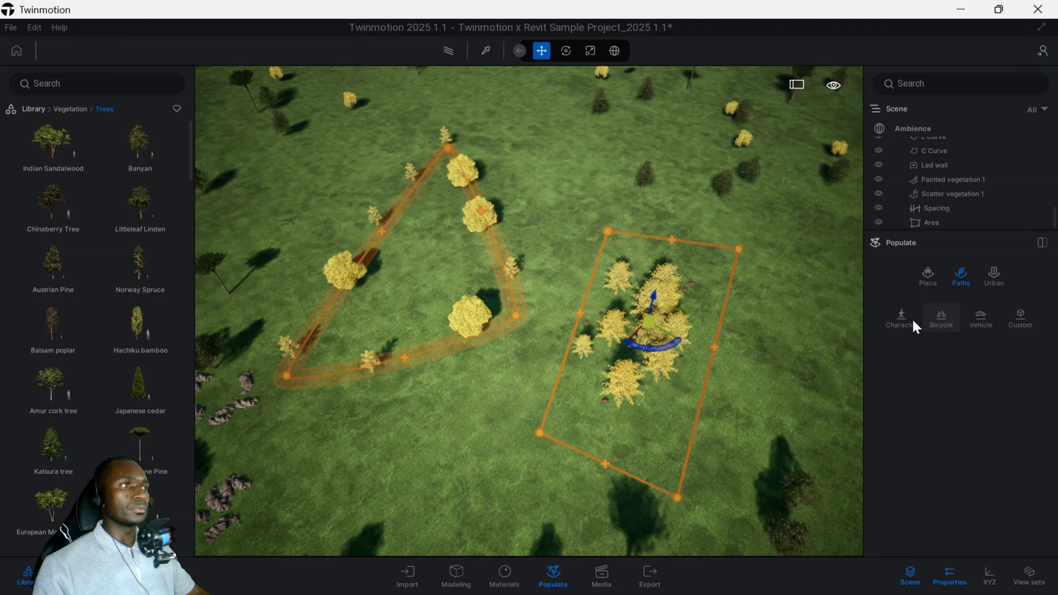
{"action": "left_click", "coordinate": [900, 317]}
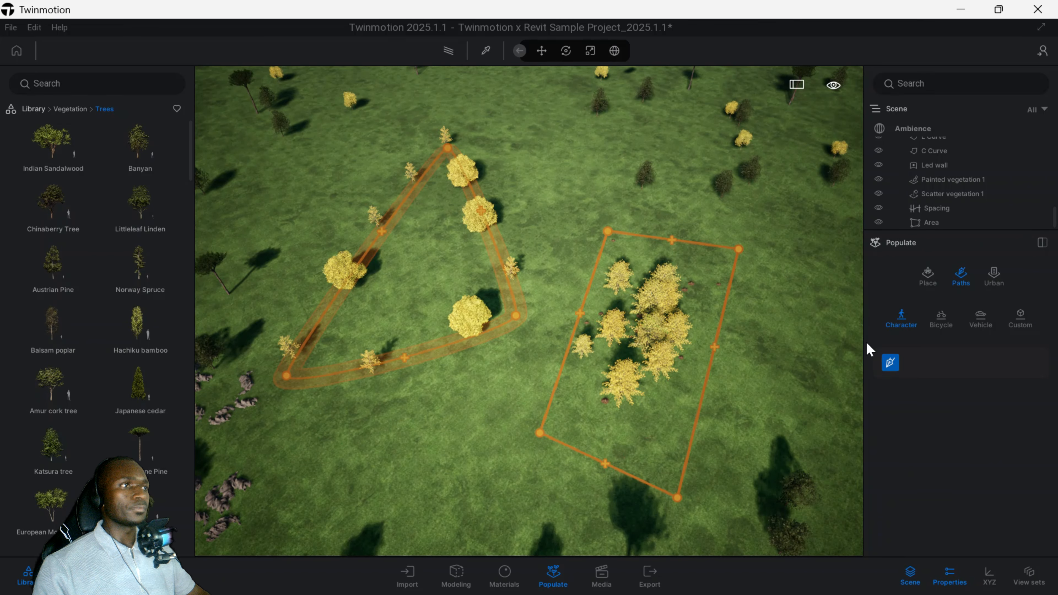
{"action": "key", "text": "s"}
{"action": "key", "text": "a"}
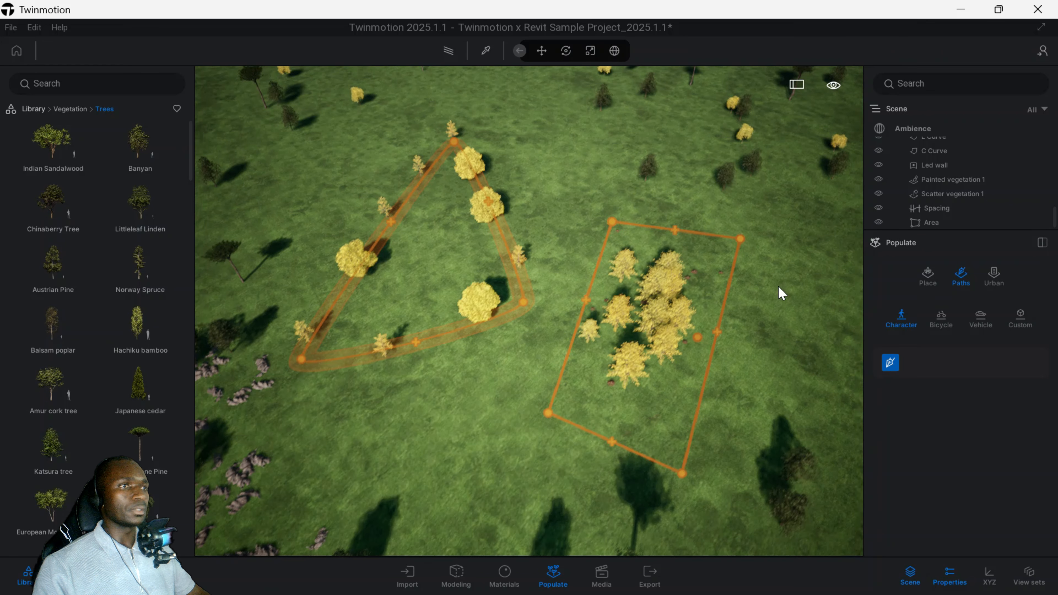
{"action": "left_click", "coordinate": [290, 402]}
{"action": "left_click", "coordinate": [351, 428]}
{"action": "left_click", "coordinate": [534, 441]}
{"action": "left_click", "coordinate": [703, 487]}
{"action": "left_click", "coordinate": [764, 432]}
{"action": "left_click", "coordinate": [790, 268]}
{"action": "left_click", "coordinate": [724, 183]}
{"action": "left_click", "coordinate": [695, 104]}
{"action": "key", "text": "Escape"}
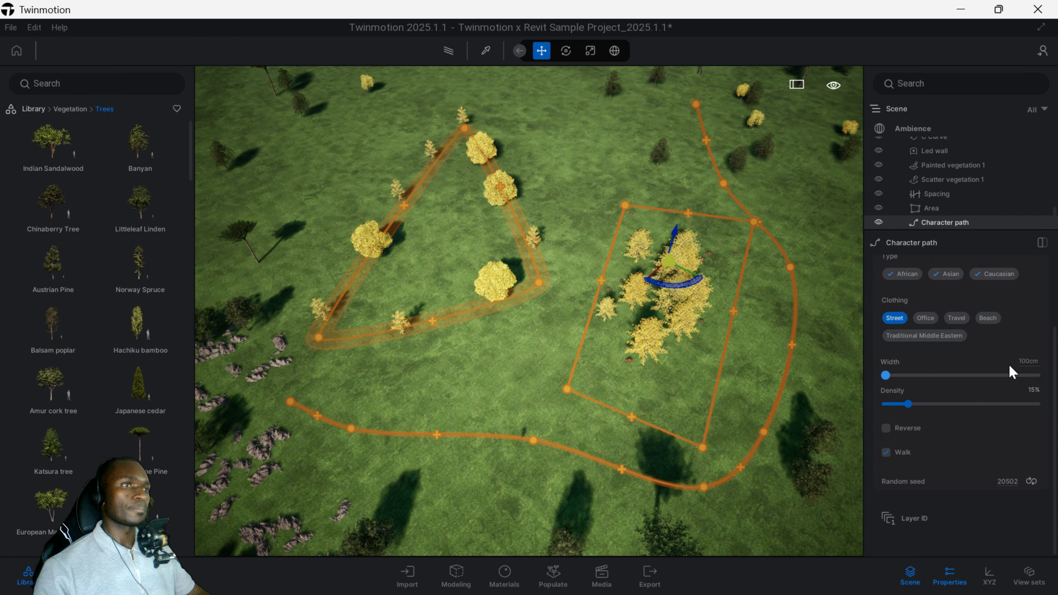
Step: Examine the characters walking along the new path up close
{"action": "scroll", "coordinate": [533, 442], "scroll_direction": "up", "scroll_amount": 3}
{"action": "middle_click_drag", "start_coordinate": [445, 428], "coordinate": [455, 389]}
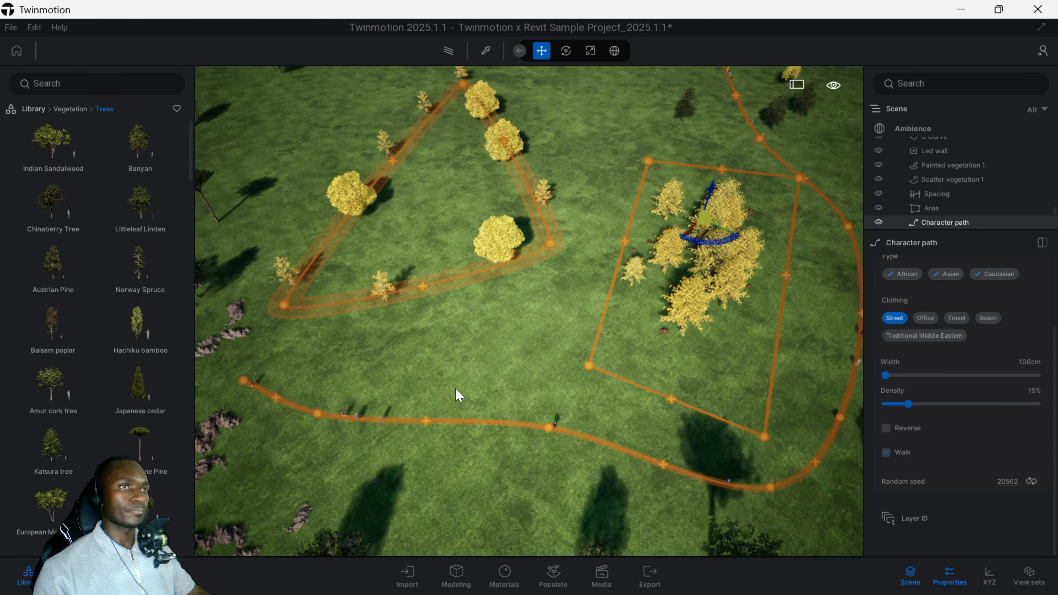
{"action": "scroll", "coordinate": [451, 396], "scroll_direction": "up", "scroll_amount": 3}
{"action": "middle_click_drag", "start_coordinate": [433, 429], "coordinate": [466, 388]}
{"action": "scroll", "coordinate": [440, 419], "scroll_direction": "up", "scroll_amount": 2}
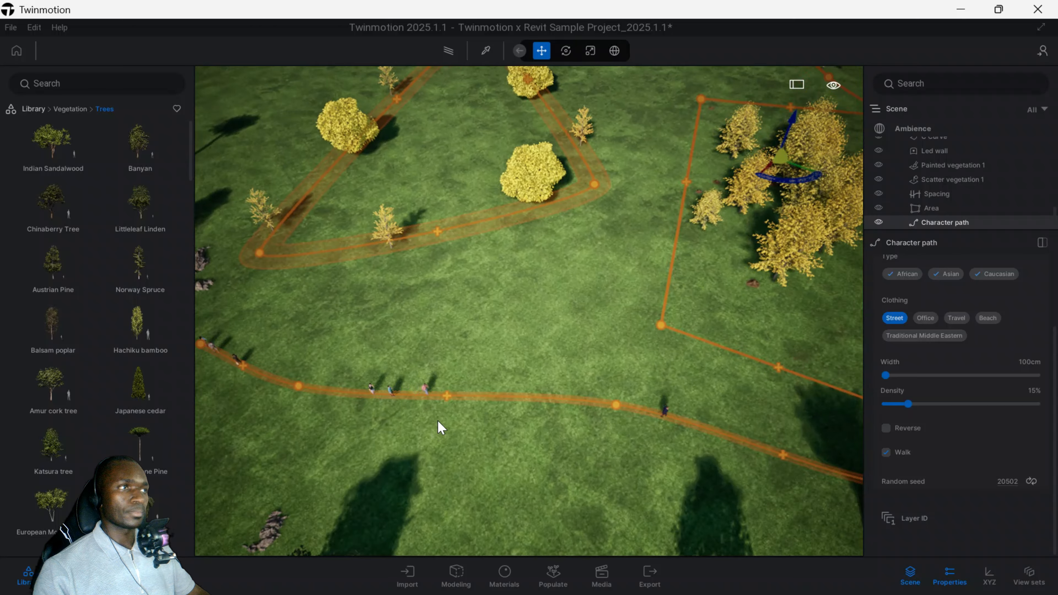
{"action": "scroll", "coordinate": [438, 421], "scroll_direction": "up", "scroll_amount": 2}
{"action": "middle_click_drag", "start_coordinate": [441, 421], "coordinate": [612, 267]}
{"action": "scroll", "coordinate": [481, 370], "scroll_direction": "up", "scroll_amount": 4}
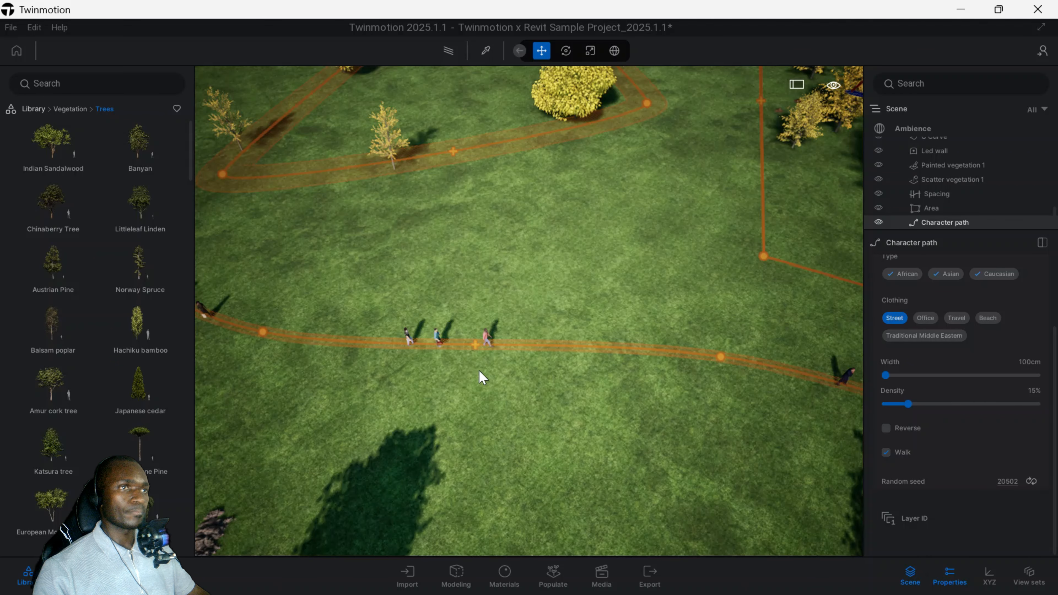
{"action": "scroll", "coordinate": [481, 377], "scroll_direction": "up", "scroll_amount": 1}
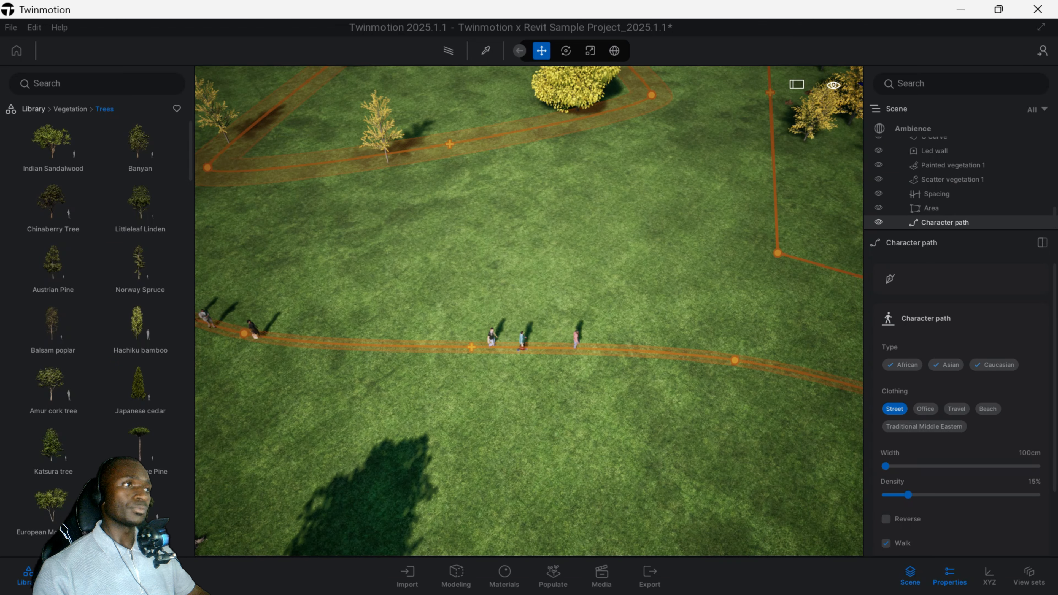
Step: Try excluding individual character types from the path, and include African, Asian and Caucasian again
{"action": "left_click", "coordinate": [913, 367]}
{"action": "left_click", "coordinate": [916, 366]}
{"action": "left_click", "coordinate": [949, 366]}
{"action": "left_click", "coordinate": [979, 363]}
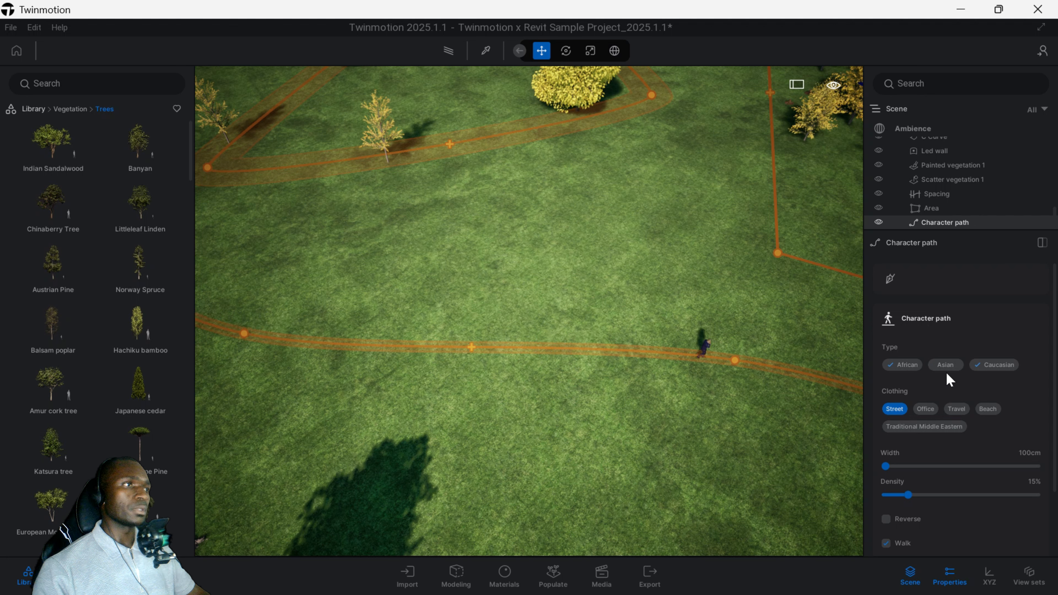
{"action": "left_click", "coordinate": [950, 366]}
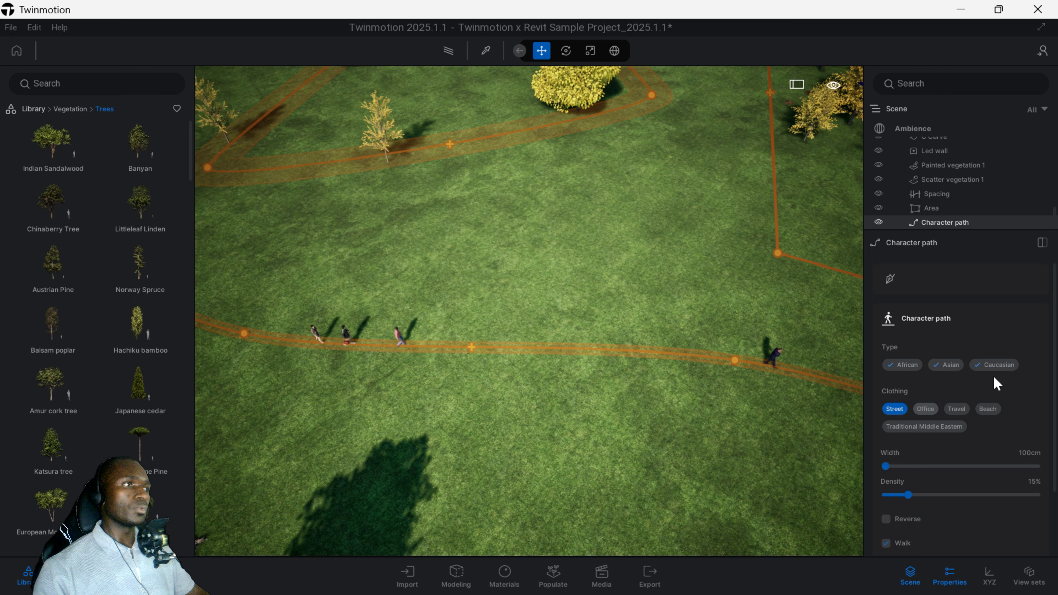
Step: Try Beach and Traditional Middle Eastern clothing on the path's characters, and return to Street clothing
{"action": "left_click", "coordinate": [988, 409]}
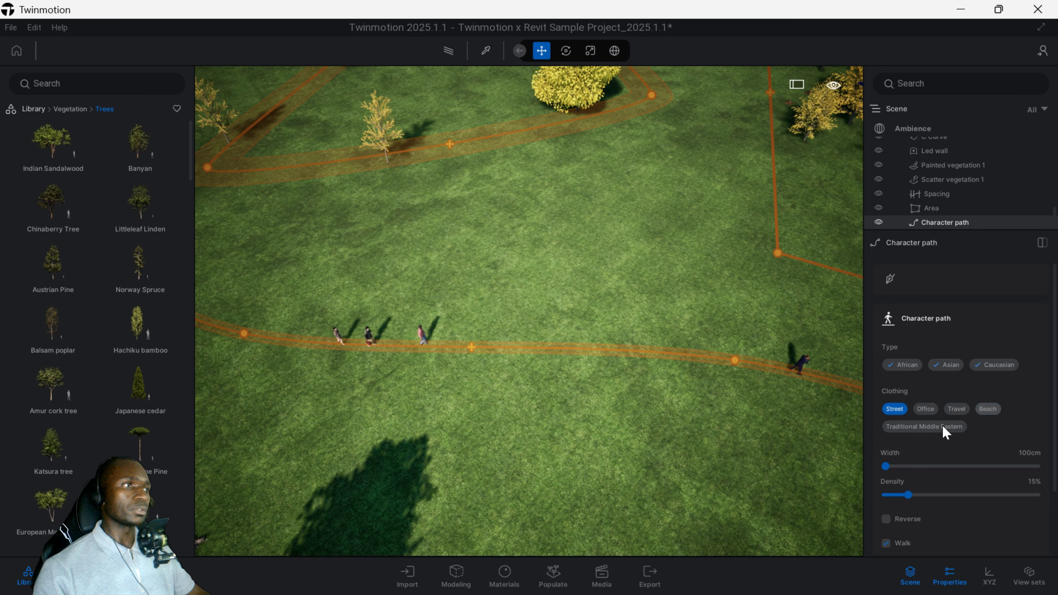
{"action": "scroll", "coordinate": [531, 408], "scroll_direction": "up", "scroll_amount": 4}
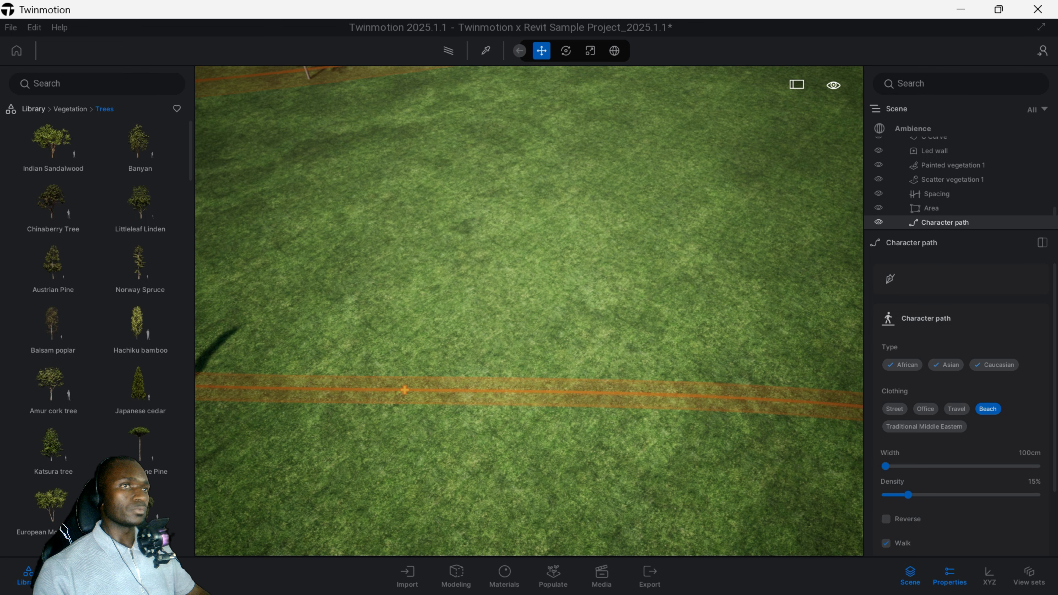
{"action": "middle_click_drag", "start_coordinate": [531, 408], "coordinate": [636, 366]}
{"action": "scroll", "coordinate": [751, 333], "scroll_direction": "down", "scroll_amount": 5}
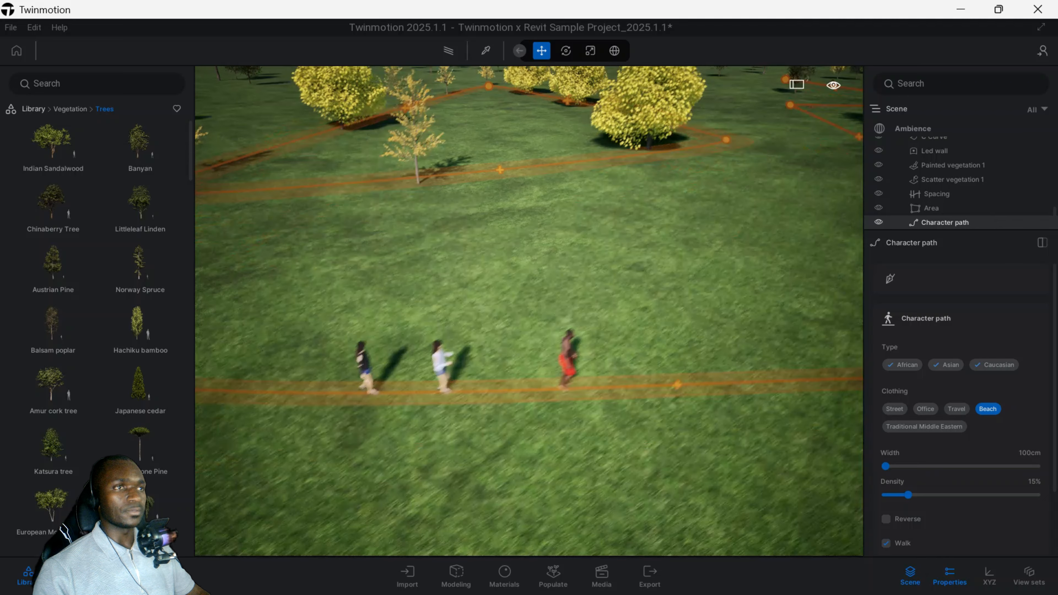
{"action": "middle_click_drag", "start_coordinate": [531, 333], "coordinate": [536, 326]}
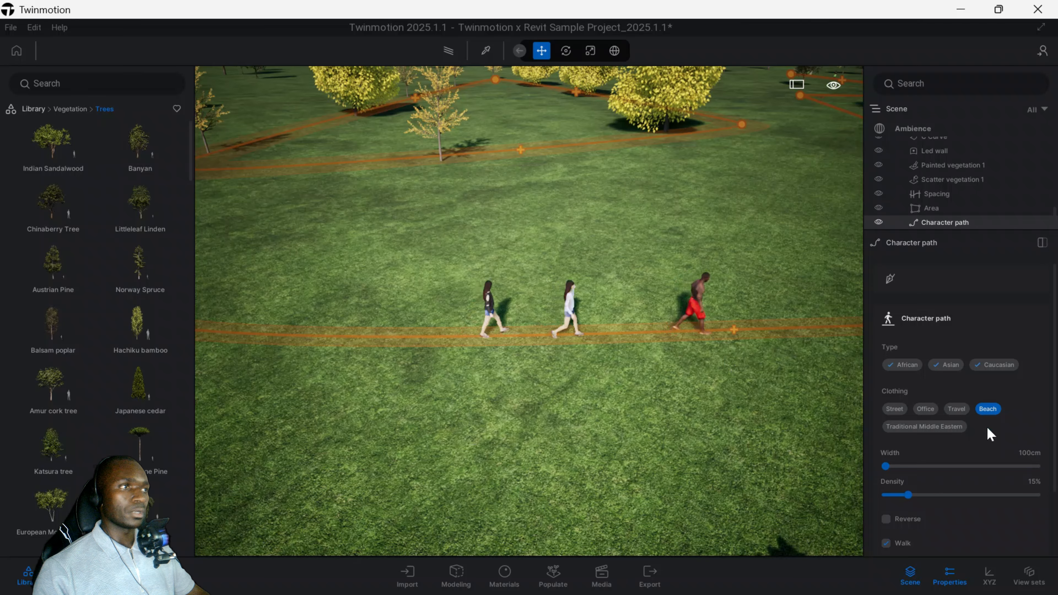
{"action": "left_click", "coordinate": [902, 423]}
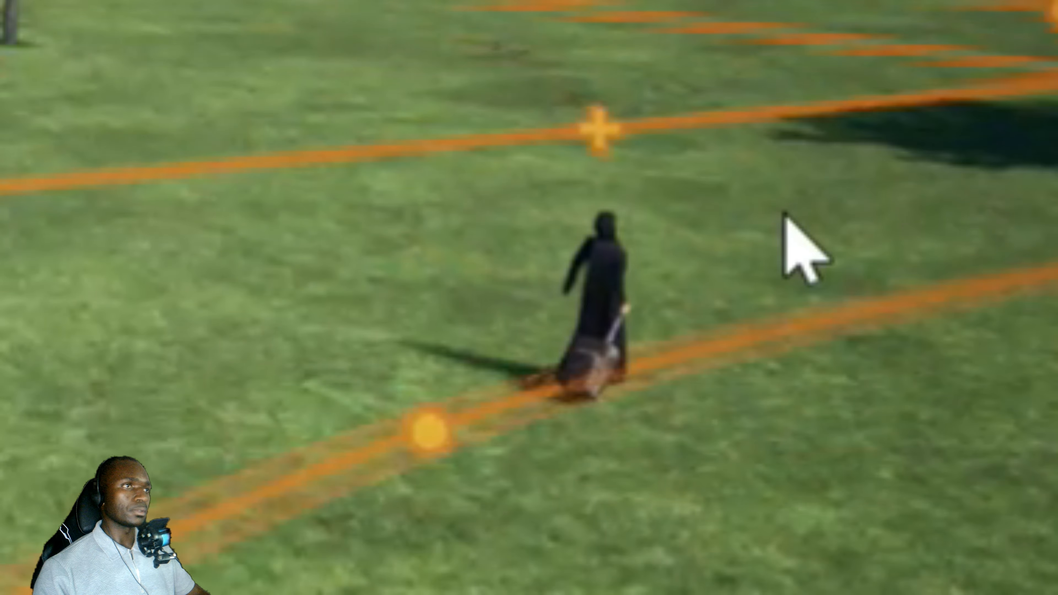
{"action": "left_click", "coordinate": [894, 409]}
Step: Set the character path's width to 330 cm and density to 30%, and reverse its walking direction
{"action": "left_click_drag", "start_coordinate": [887, 466], "coordinate": [932, 496]}
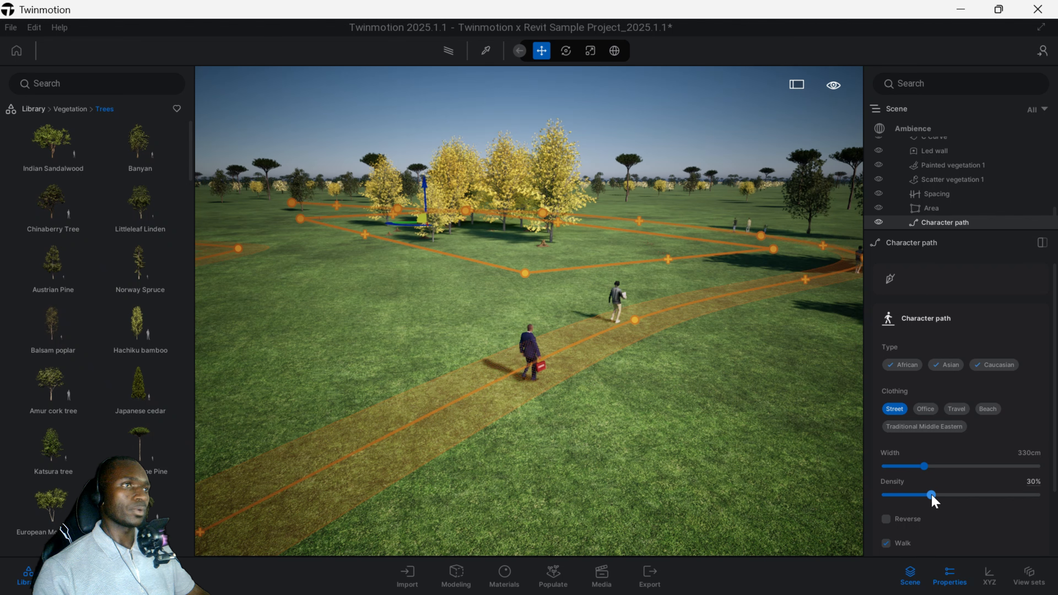
{"action": "scroll", "coordinate": [941, 475], "scroll_direction": "down", "scroll_amount": 3}
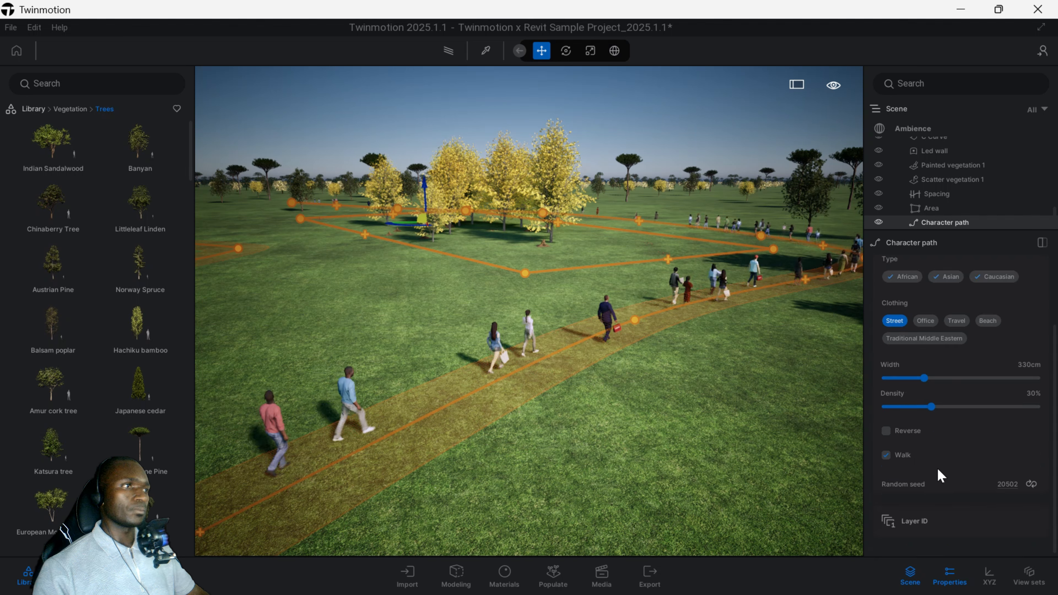
{"action": "left_click", "coordinate": [915, 429]}
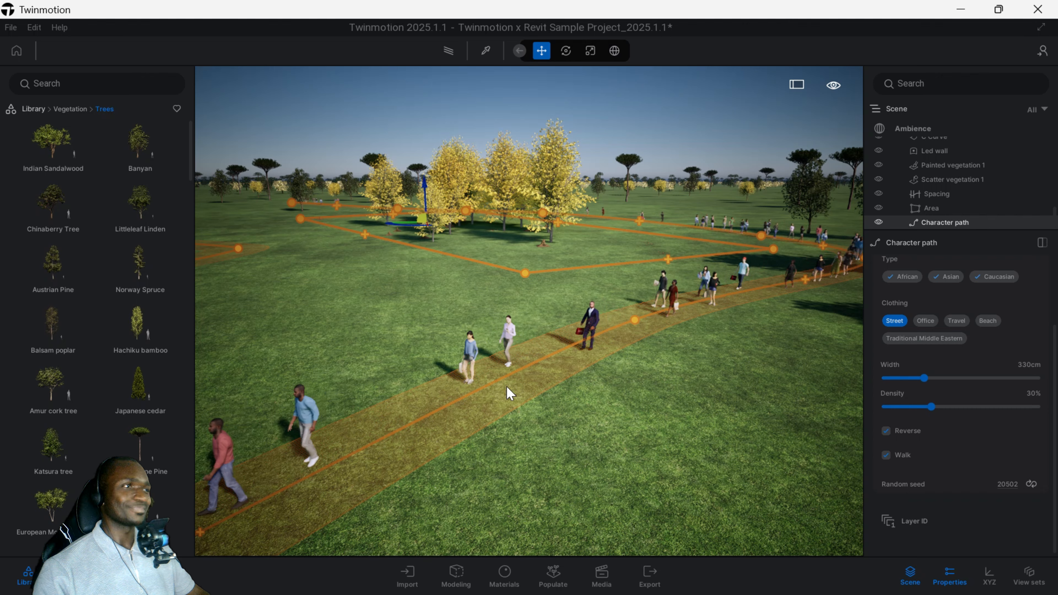
Step: Draw a Bicycle path on the grass alongside the outer edge of the character path
{"action": "left_click", "coordinate": [942, 319]}
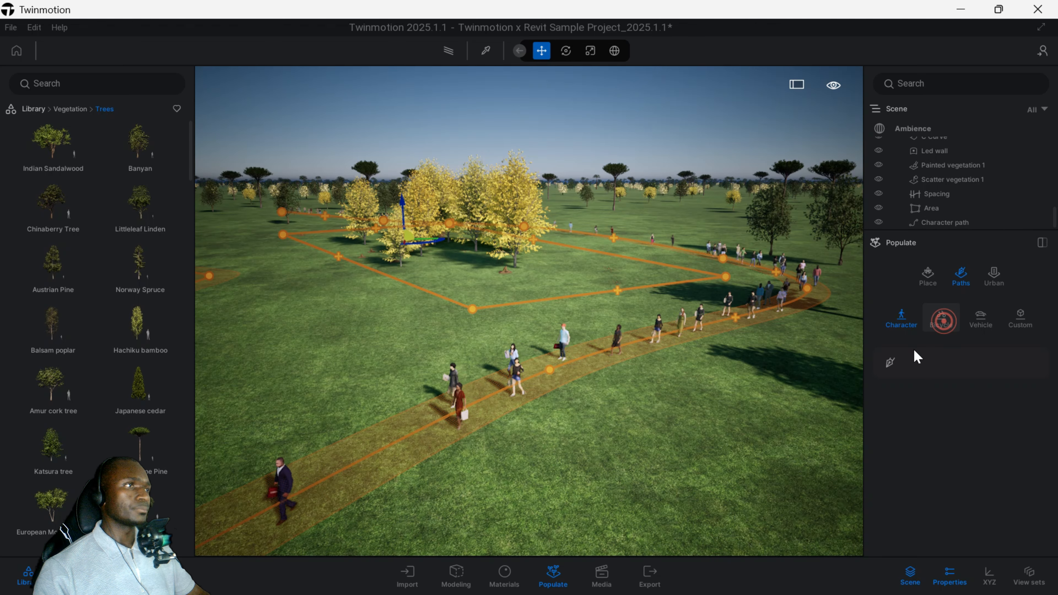
{"action": "left_click", "coordinate": [891, 362]}
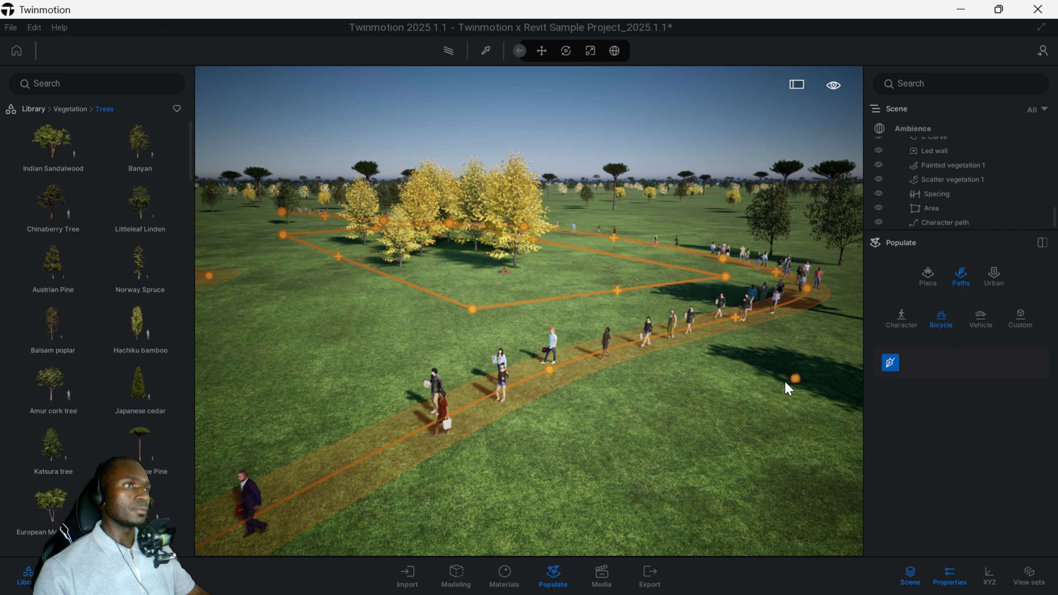
{"action": "left_click", "coordinate": [769, 427]}
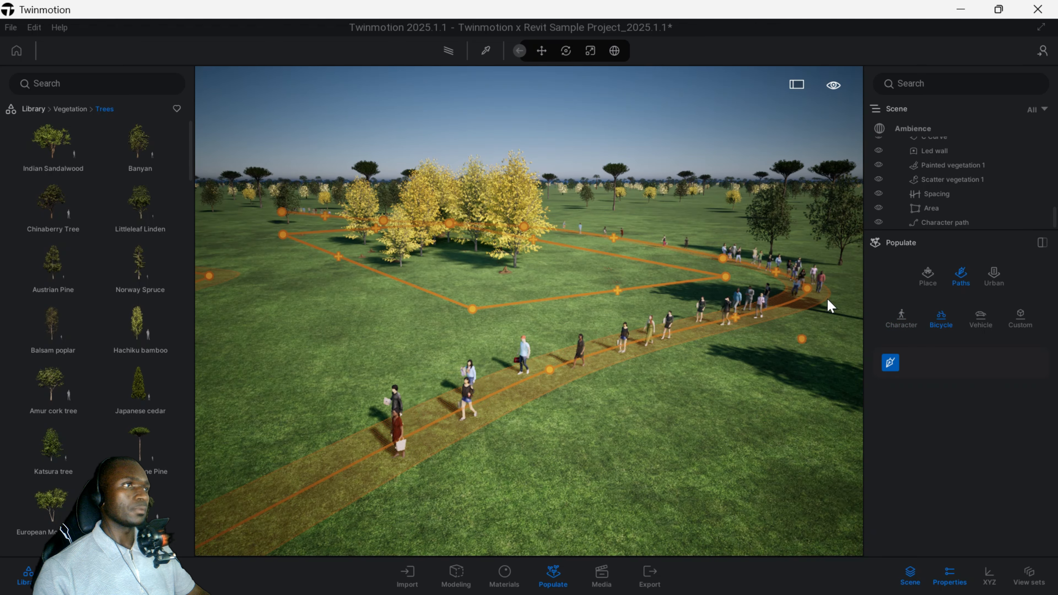
{"action": "left_click", "coordinate": [838, 287]}
{"action": "left_click", "coordinate": [450, 541]}
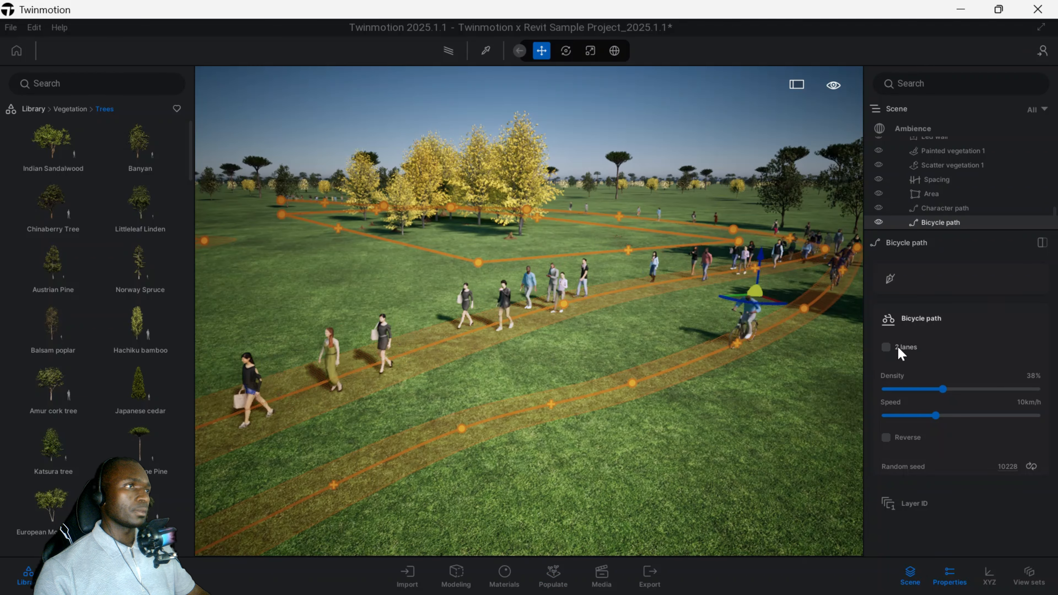
Step: Give the bicycle path two lanes, set its density to 25% and reverse its direction
{"action": "left_click", "coordinate": [886, 347]}
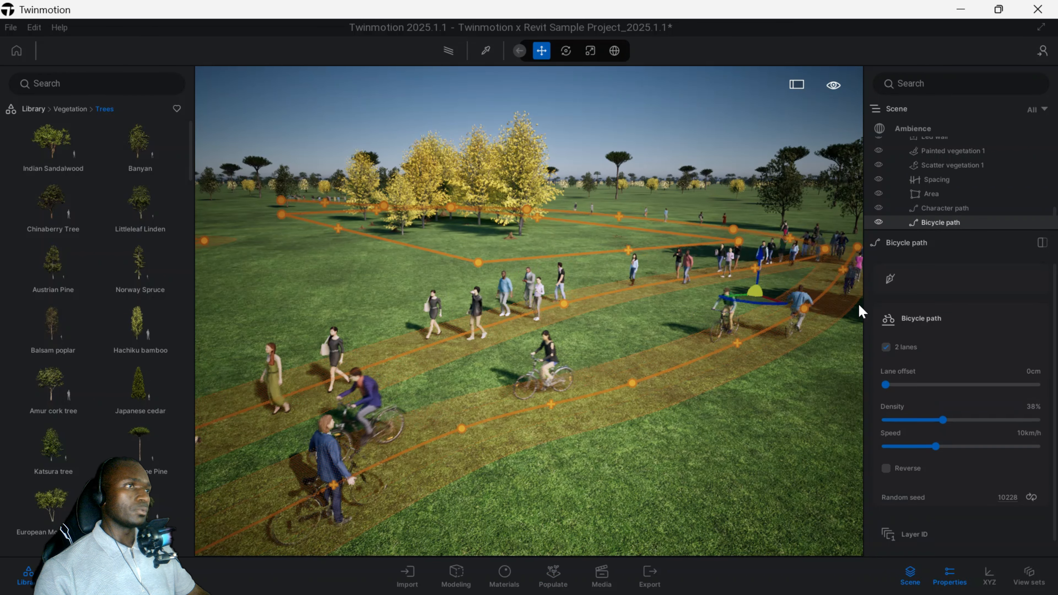
{"action": "left_click_drag", "start_coordinate": [941, 421], "coordinate": [923, 420]}
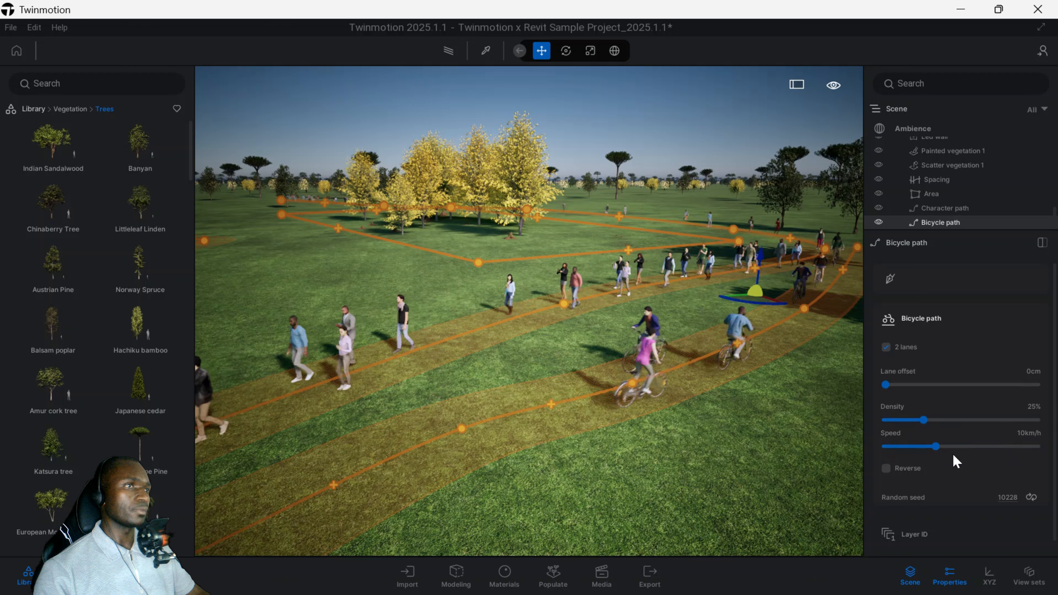
{"action": "left_click", "coordinate": [897, 471]}
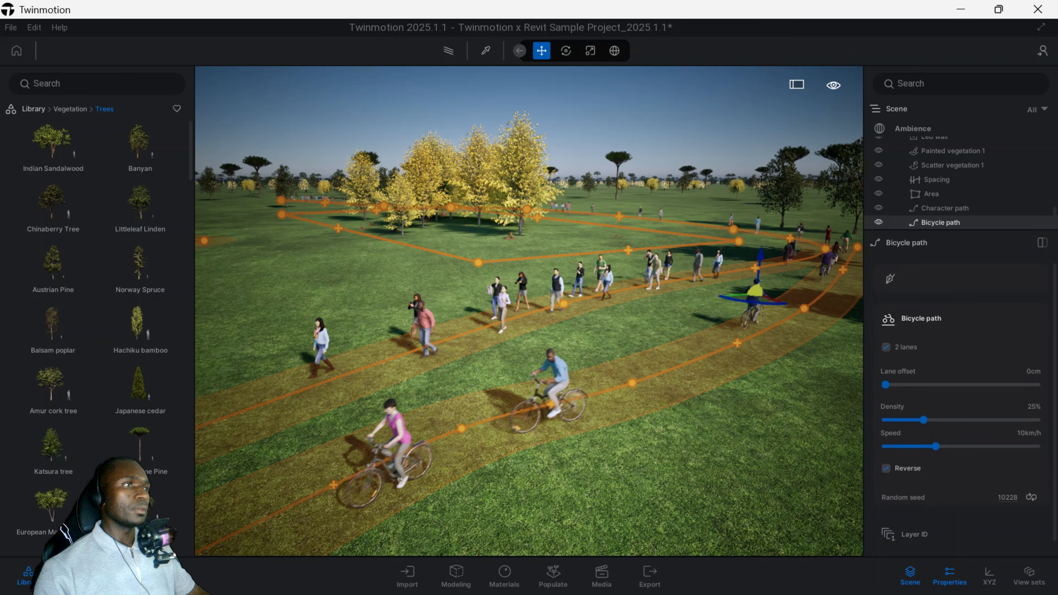
Step: Draw a curved three-point Vehicle path on the open grass beyond the character and bicycle paths
{"action": "left_click", "coordinate": [552, 576]}
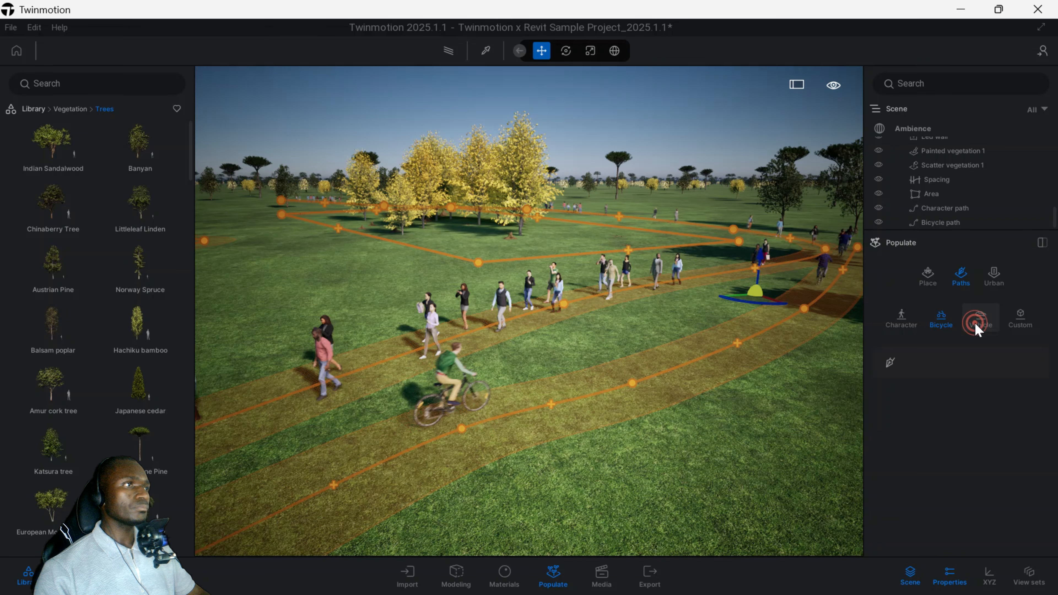
{"action": "left_click", "coordinate": [976, 325]}
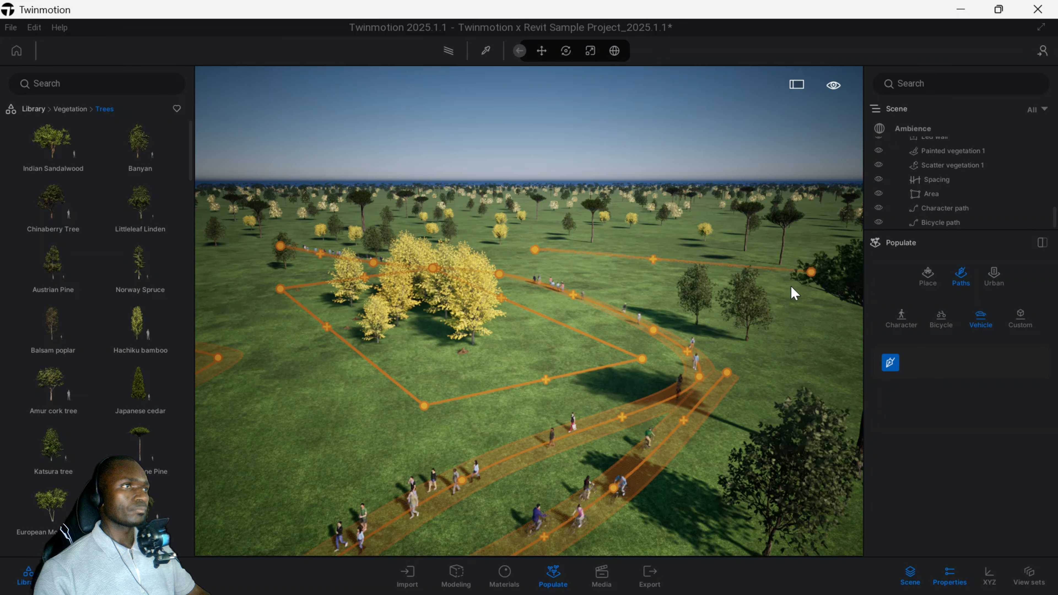
{"action": "left_click", "coordinate": [820, 310]}
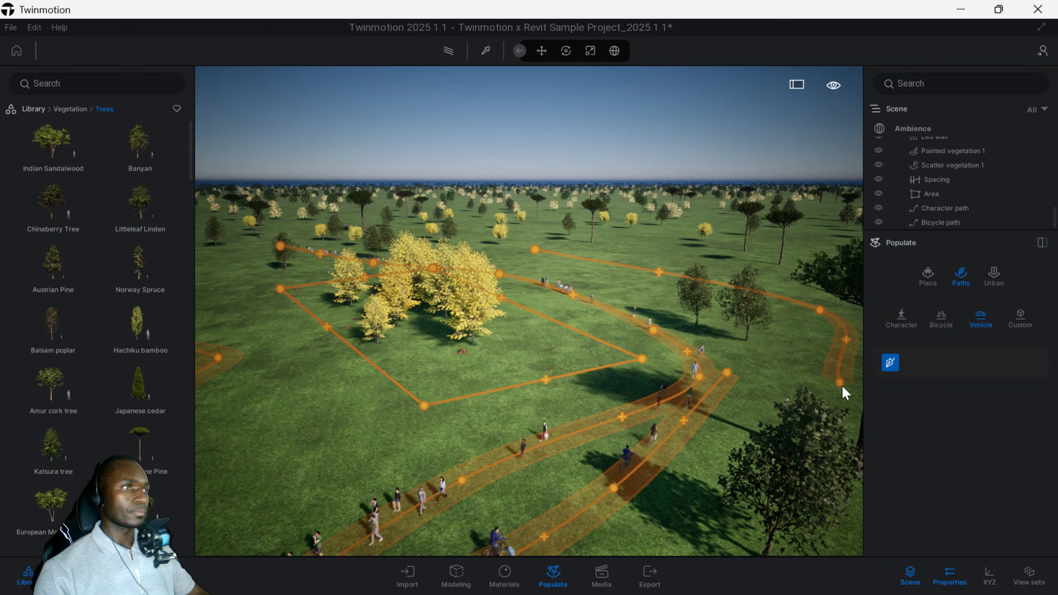
{"action": "double_click", "coordinate": [840, 388]}
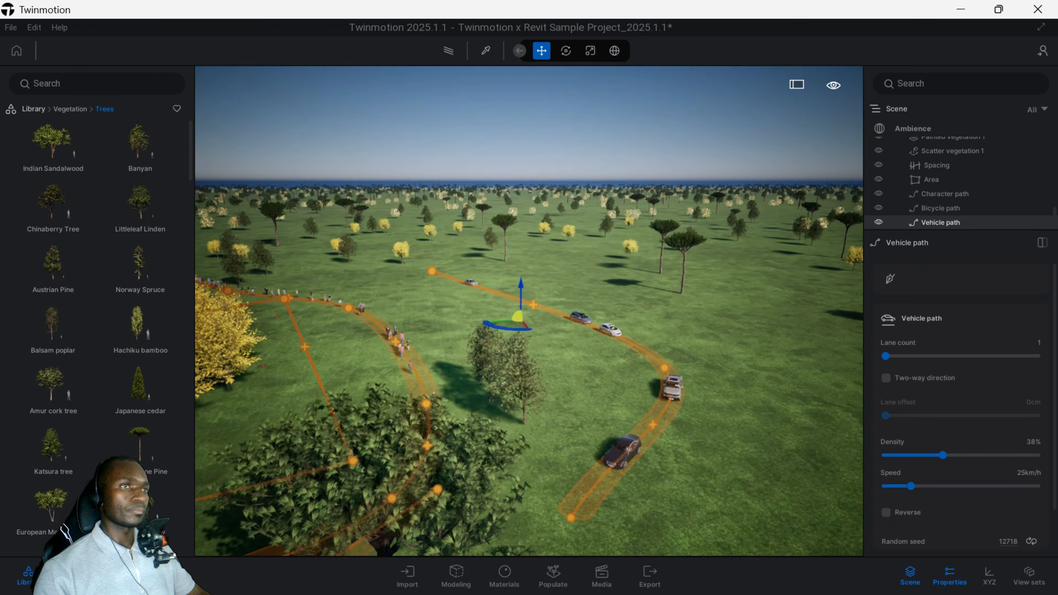
Step: Make the vehicle path two-way and set its lane count to 2
{"action": "middle_click_drag", "start_coordinate": [683, 392], "coordinate": [640, 421]}
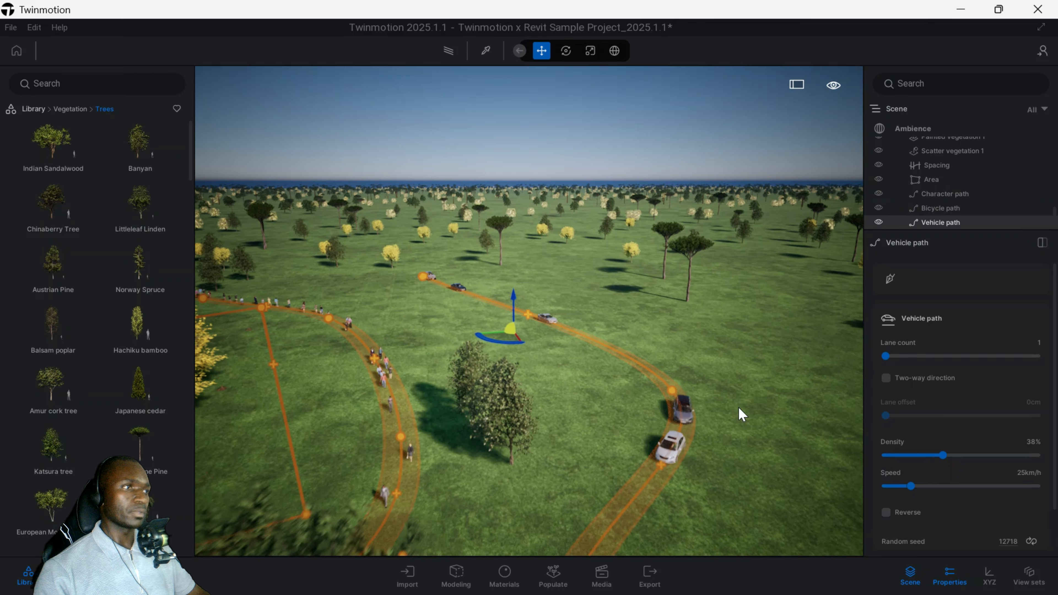
{"action": "left_click", "coordinate": [888, 376]}
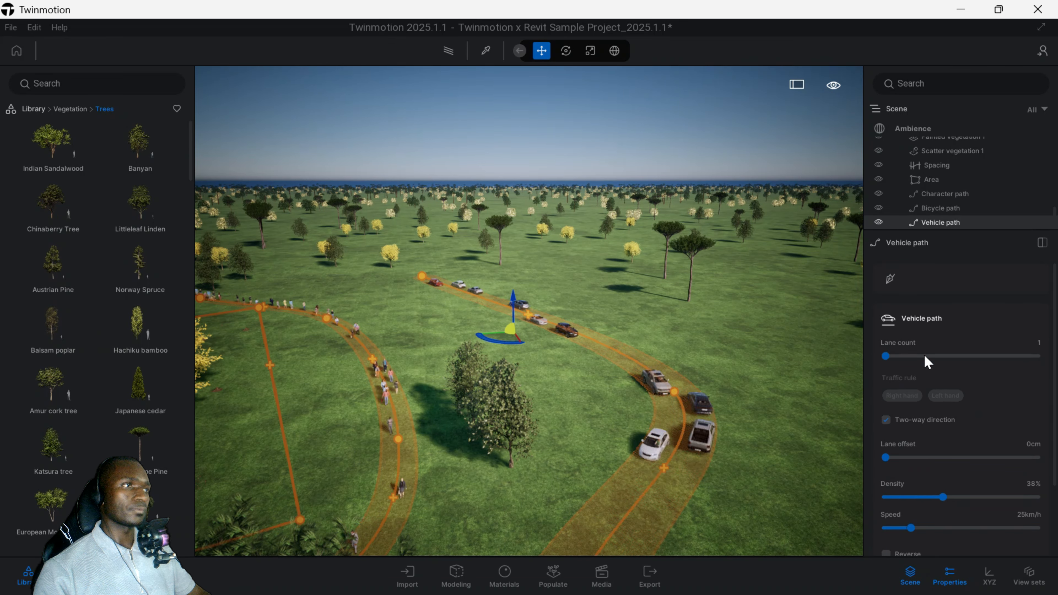
{"action": "left_click_drag", "start_coordinate": [891, 357], "coordinate": [918, 356]}
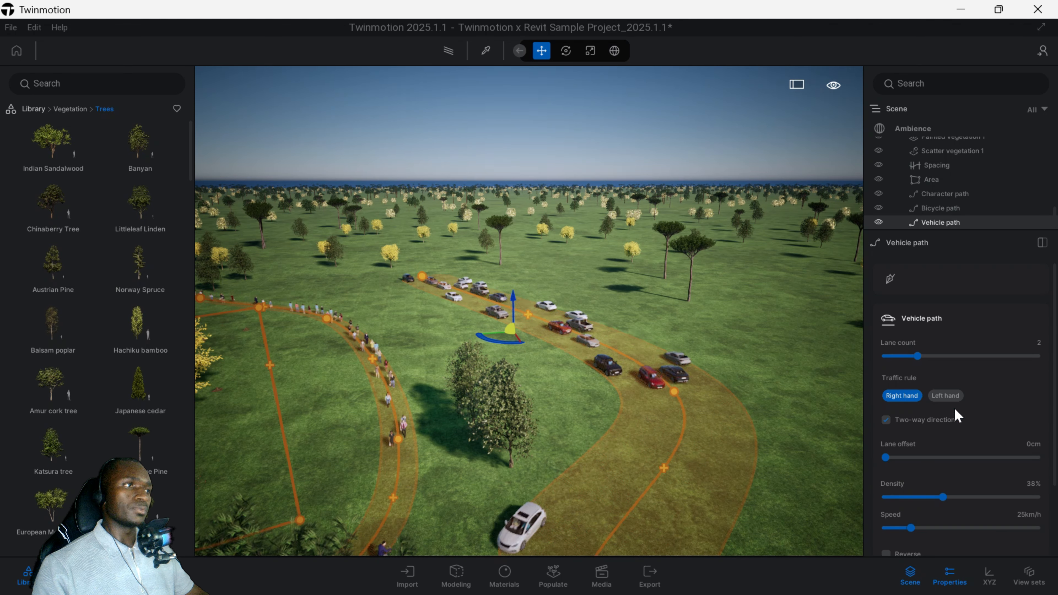
Step: Set the vehicle path's lane offset to 71 cm, density to 14% and speed to 53 km/h, and reverse its direction
{"action": "scroll", "coordinate": [916, 410], "scroll_direction": "down", "scroll_amount": 1}
{"action": "left_click", "coordinate": [887, 424]}
{"action": "left_click_drag", "start_coordinate": [889, 424], "coordinate": [973, 407]}
{"action": "left_click_drag", "start_coordinate": [944, 462], "coordinate": [946, 486]}
{"action": "scroll", "coordinate": [910, 473], "scroll_direction": "down", "scroll_amount": 2}
{"action": "left_click", "coordinate": [908, 467]}
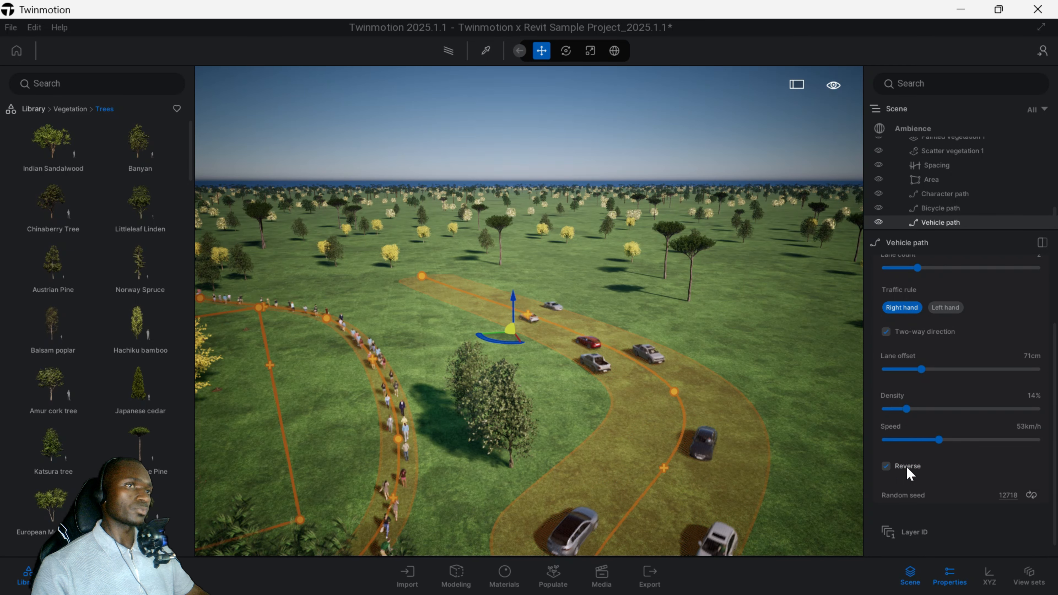
{"action": "scroll", "coordinate": [912, 473], "scroll_direction": "down", "scroll_amount": 1}
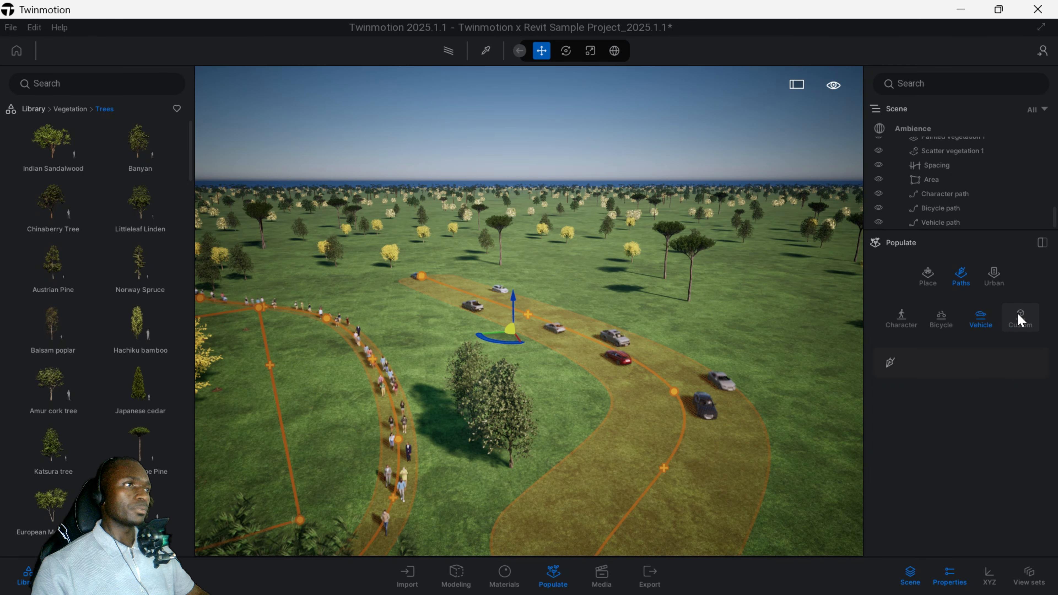
Step: Draw a curved three-point Custom path that crosses the far end of the vehicle path and continues onto the open grass beside it
{"action": "left_click", "coordinate": [1019, 316]}
{"action": "middle_click_drag", "start_coordinate": [605, 474], "coordinate": [588, 493]}
{"action": "left_click", "coordinate": [358, 357]}
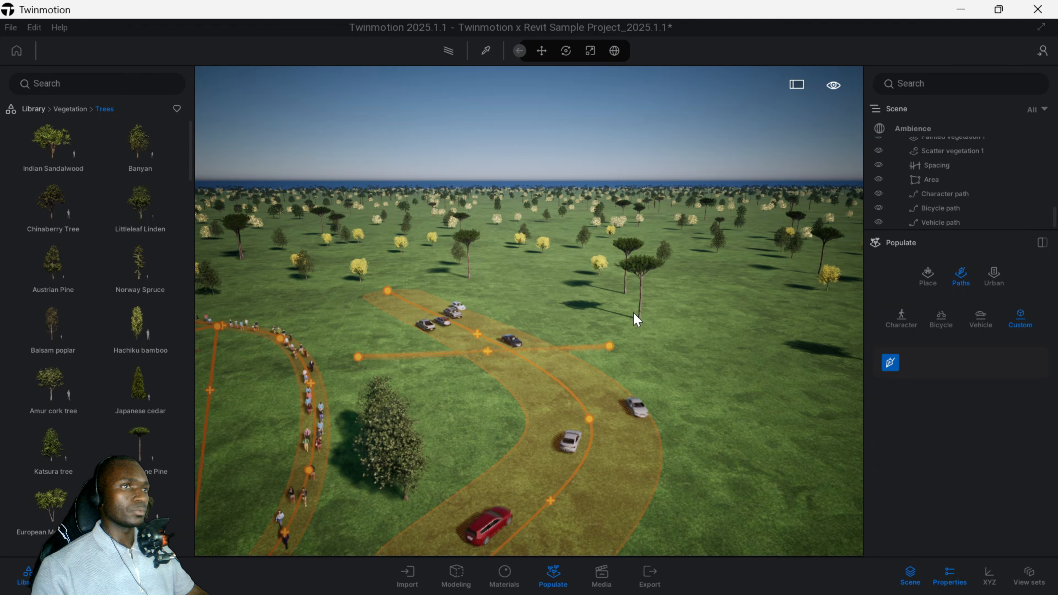
{"action": "left_click", "coordinate": [562, 290]}
{"action": "left_click", "coordinate": [780, 434]}
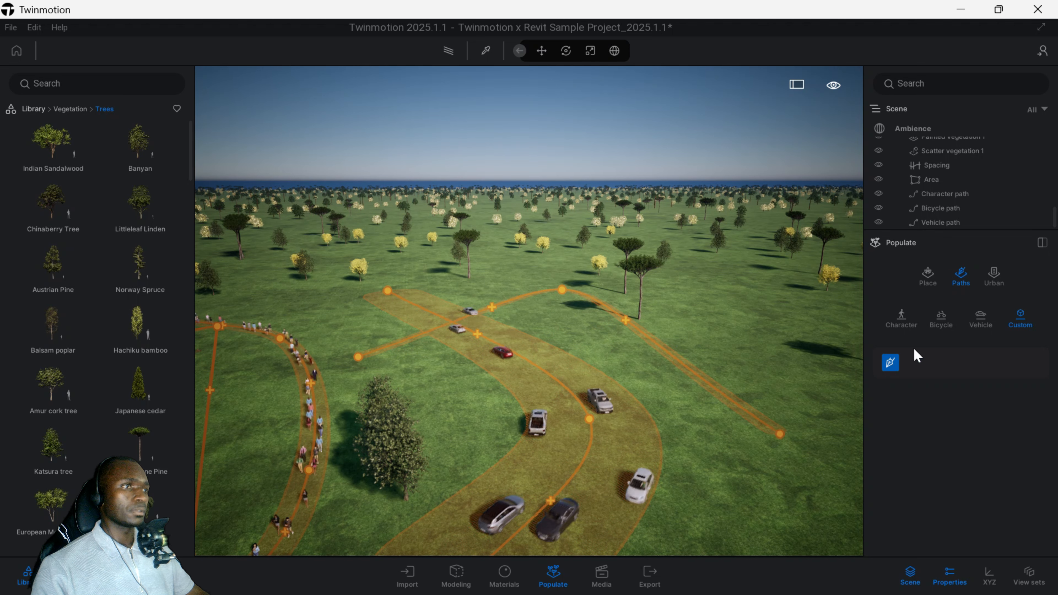
{"action": "key", "text": "Escape"}
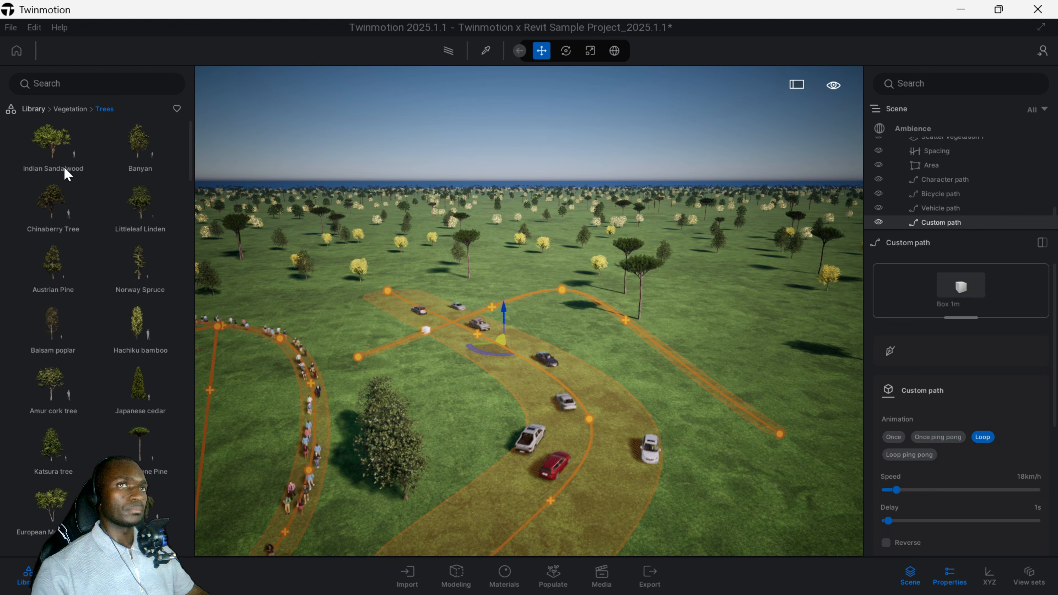
Step: Assign a rock from the library's Vegetation > Rocks category as the custom path's moving object in place of the 1 m box
{"action": "left_click", "coordinate": [70, 109]}
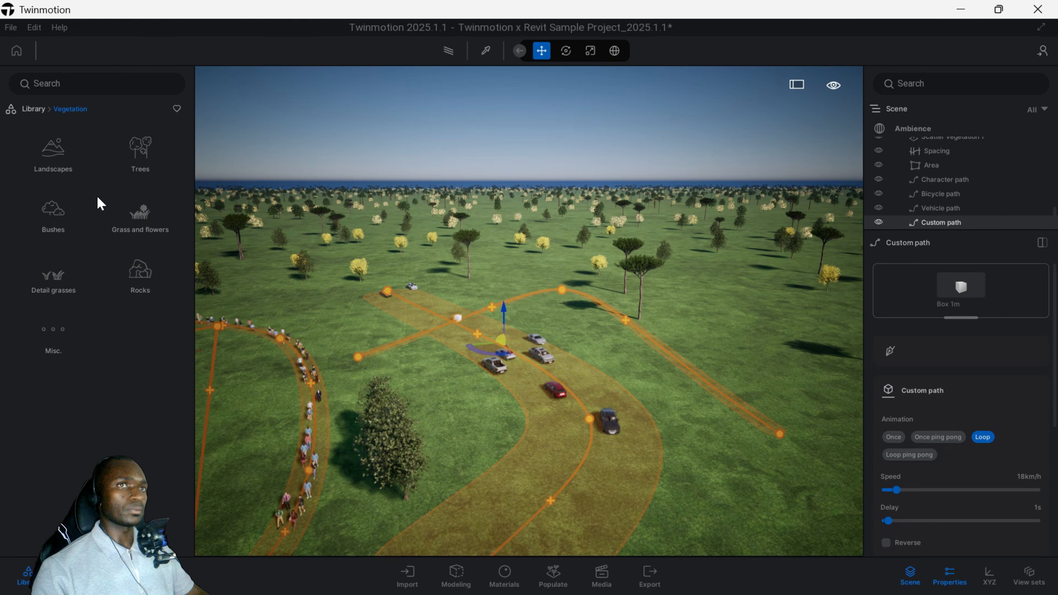
{"action": "left_click", "coordinate": [140, 146]}
{"action": "left_click_drag", "start_coordinate": [217, 195], "coordinate": [933, 300]}
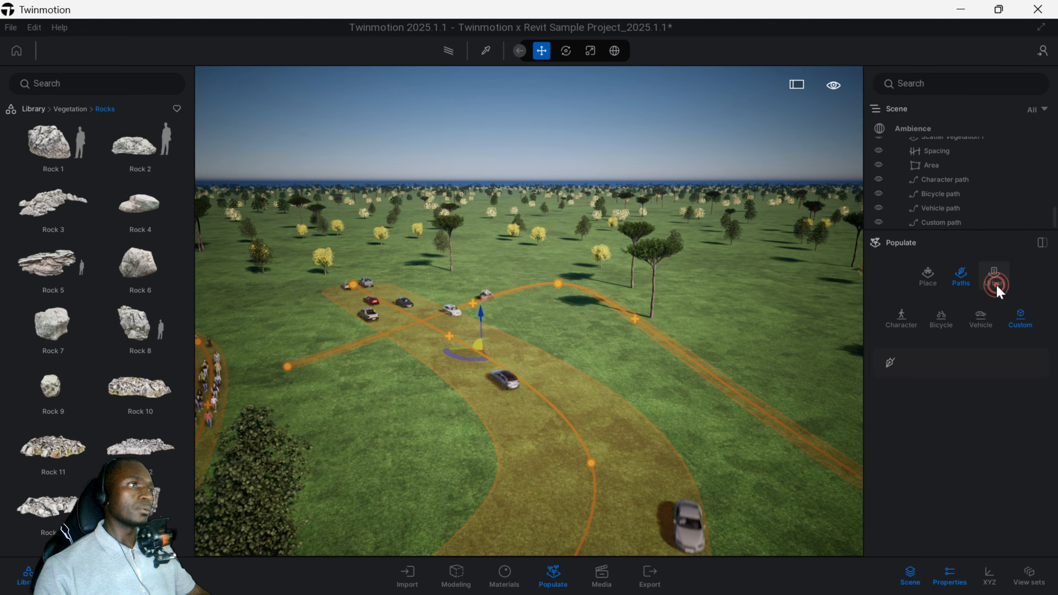
Step: Frame a small built-up block near Noisy-le-Sec, east of Paris, on the Urban OpenStreetMap map, and download and place it in the scene
{"action": "left_click", "coordinate": [995, 276]}
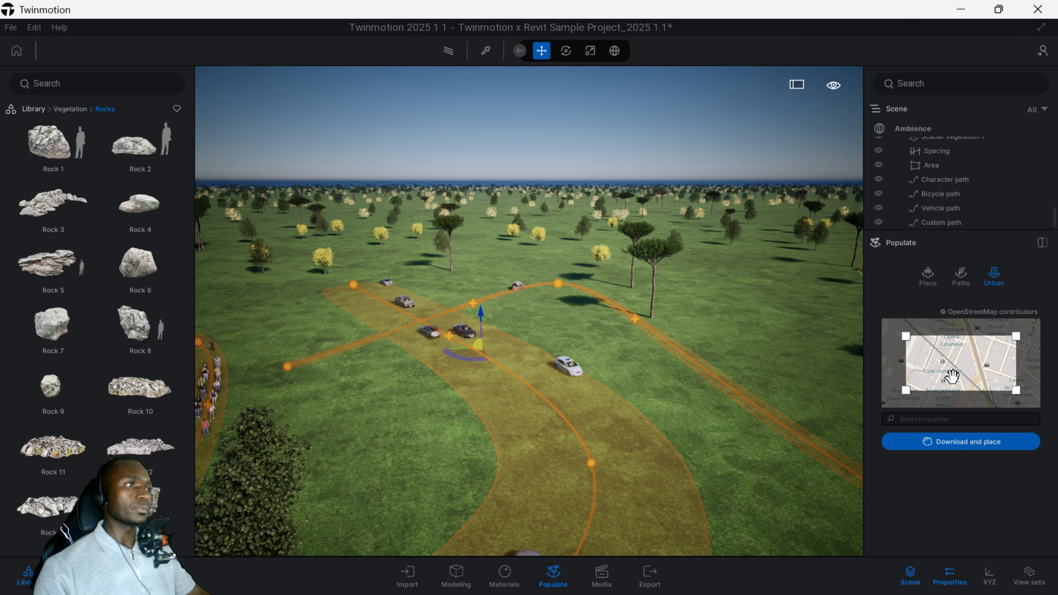
{"action": "left_click_drag", "start_coordinate": [918, 339], "coordinate": [960, 366]}
{"action": "scroll", "coordinate": [965, 367], "scroll_direction": "down", "scroll_amount": 5}
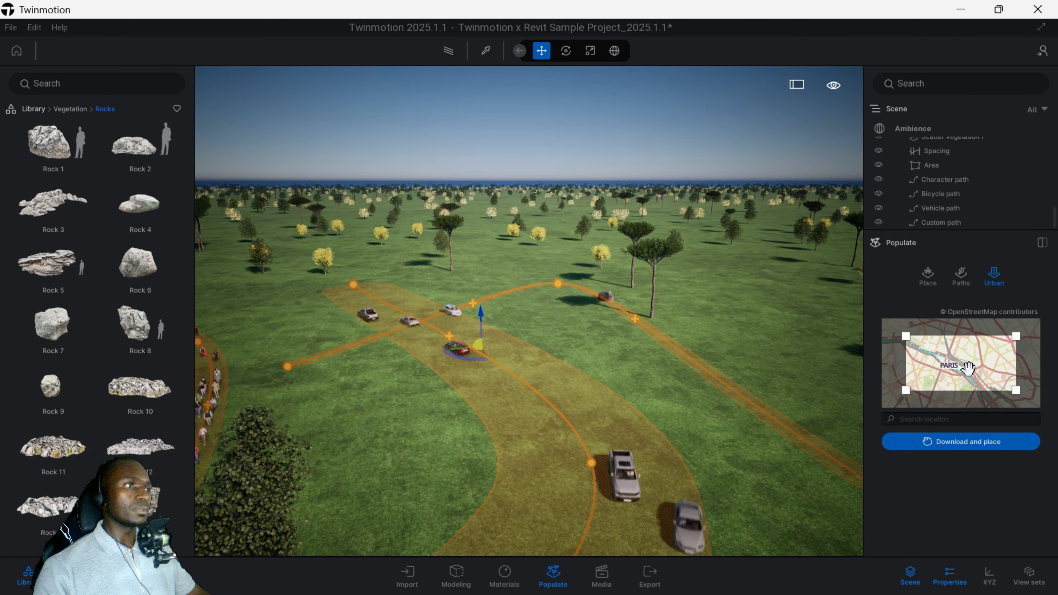
{"action": "scroll", "coordinate": [974, 371], "scroll_direction": "up", "scroll_amount": 4}
{"action": "scroll", "coordinate": [975, 371], "scroll_direction": "up", "scroll_amount": 5}
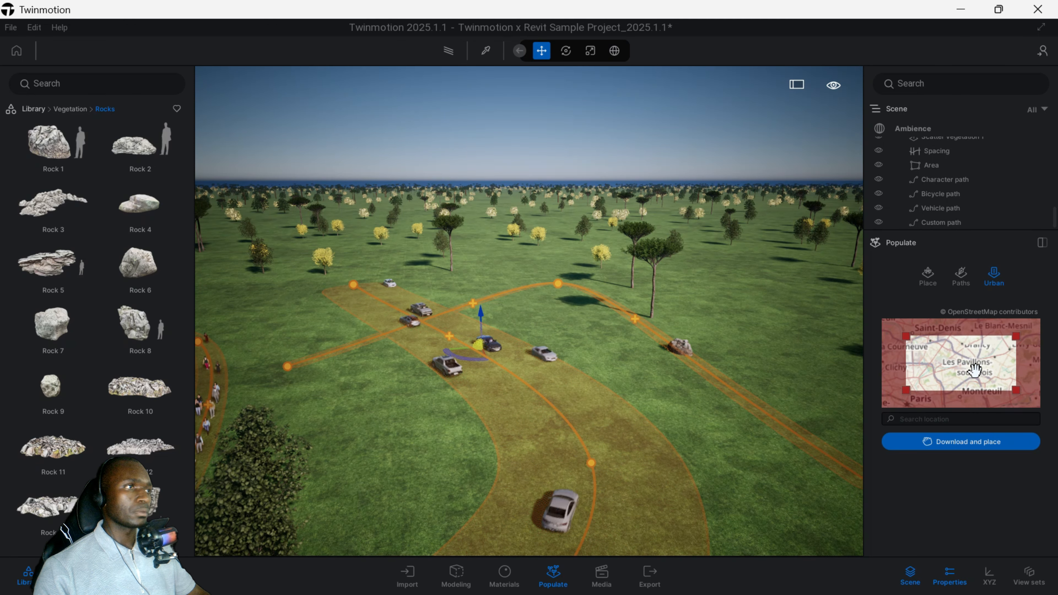
{"action": "scroll", "coordinate": [987, 357], "scroll_direction": "up", "scroll_amount": 3}
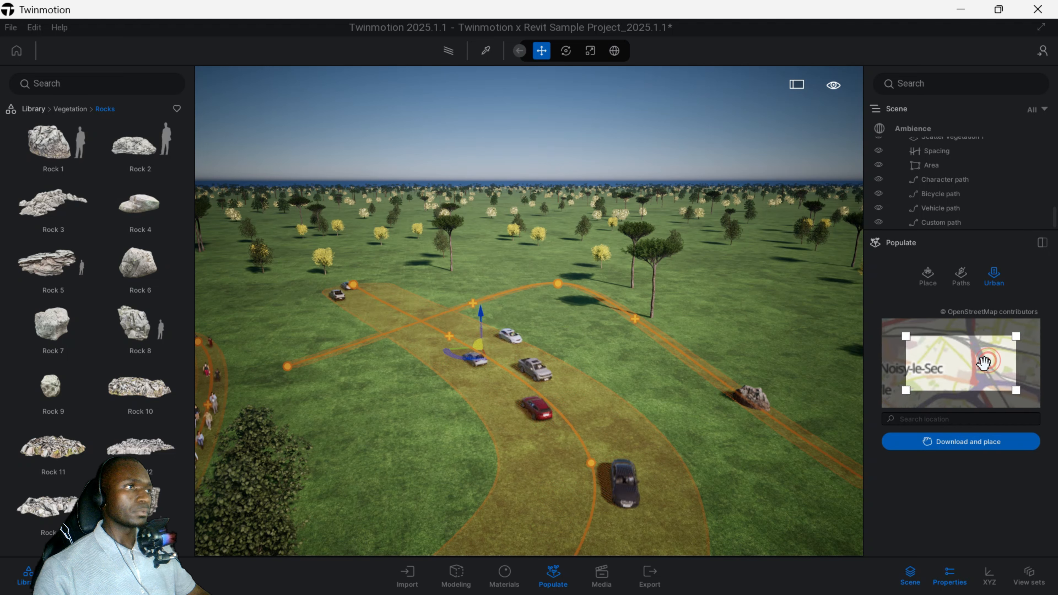
{"action": "scroll", "coordinate": [981, 359], "scroll_direction": "up", "scroll_amount": 3}
{"action": "scroll", "coordinate": [981, 366], "scroll_direction": "up", "scroll_amount": 3}
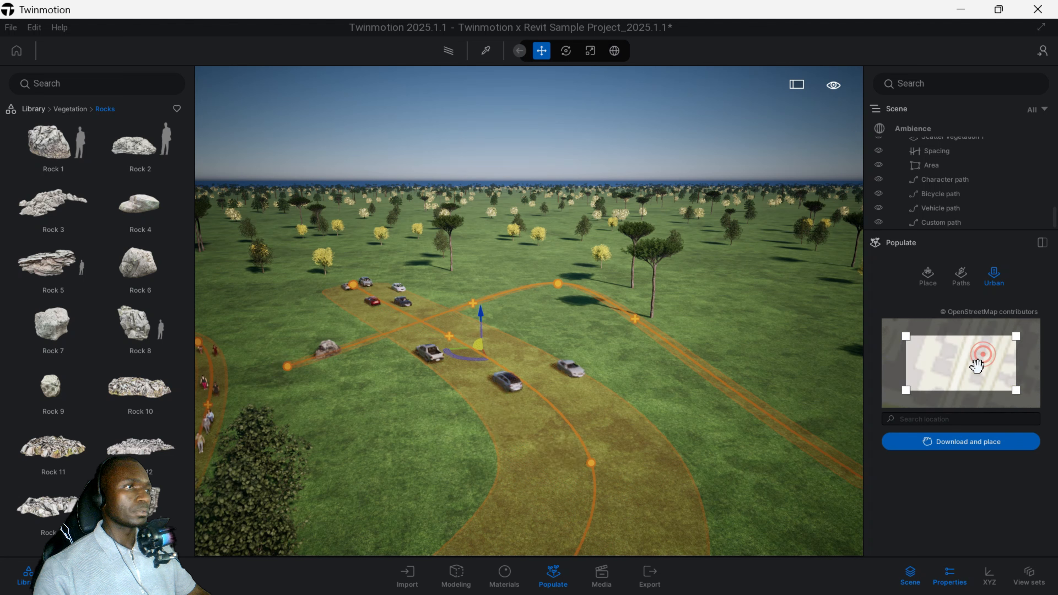
{"action": "scroll", "coordinate": [971, 373], "scroll_direction": "down", "scroll_amount": 2}
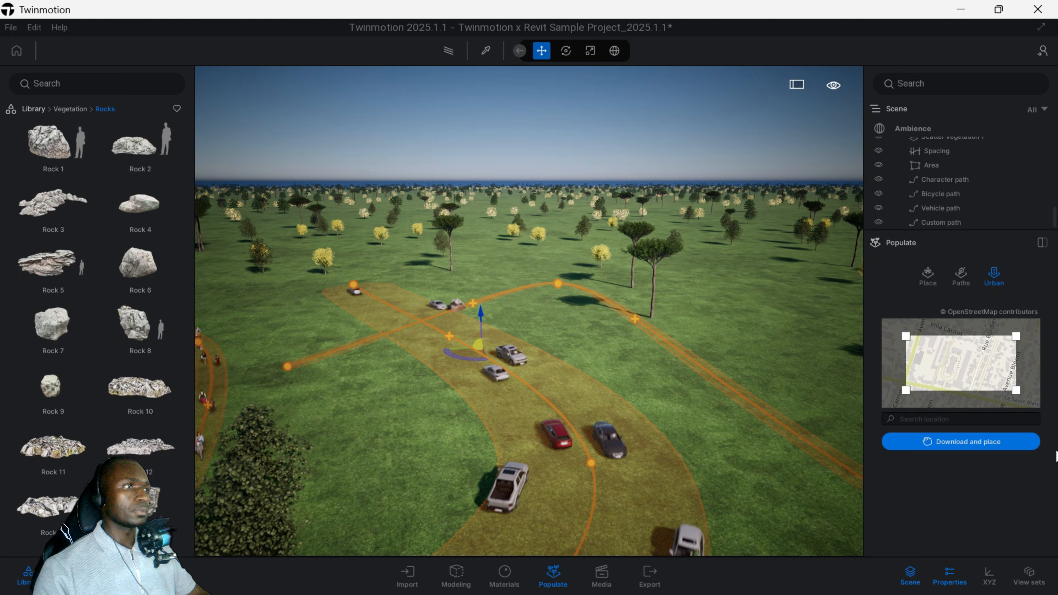
{"action": "left_click", "coordinate": [971, 442]}
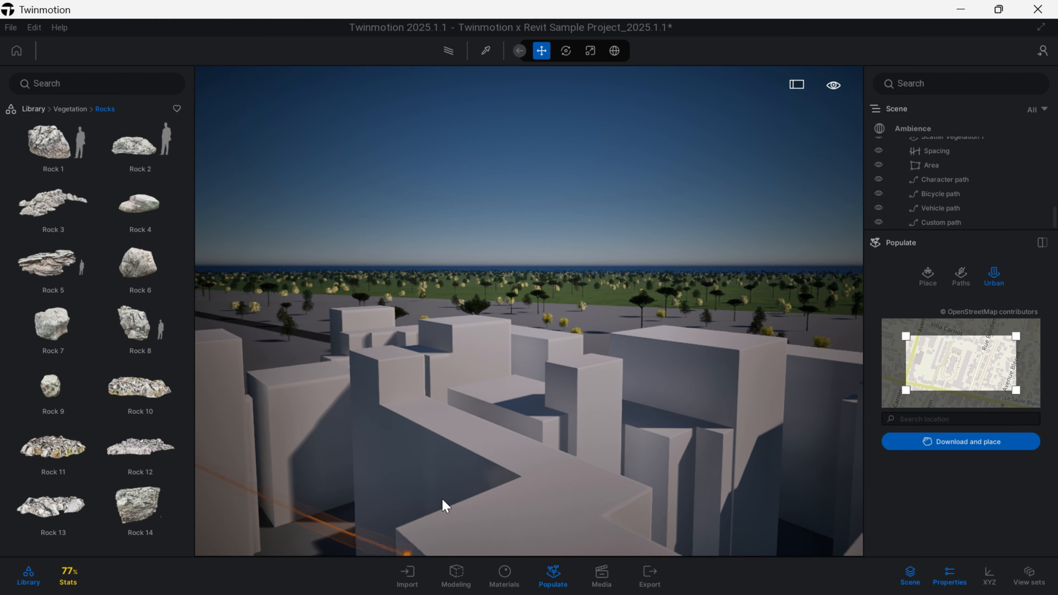
Step: Examine the placed urban buildings from above and from several sides, including how they sit over the existing paths and vegetation
{"action": "middle_click_drag", "start_coordinate": [446, 507], "coordinate": [675, 326]}
{"action": "scroll", "coordinate": [593, 381], "scroll_direction": "down", "scroll_amount": 3}
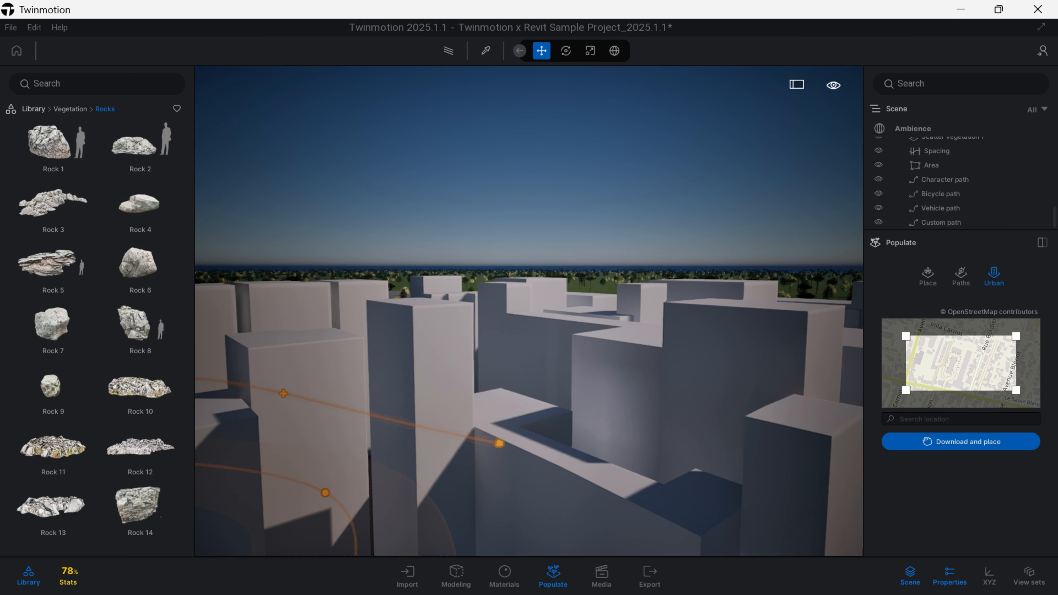
{"action": "middle_click_drag", "start_coordinate": [529, 310], "coordinate": [683, 375], "text": "shift"}
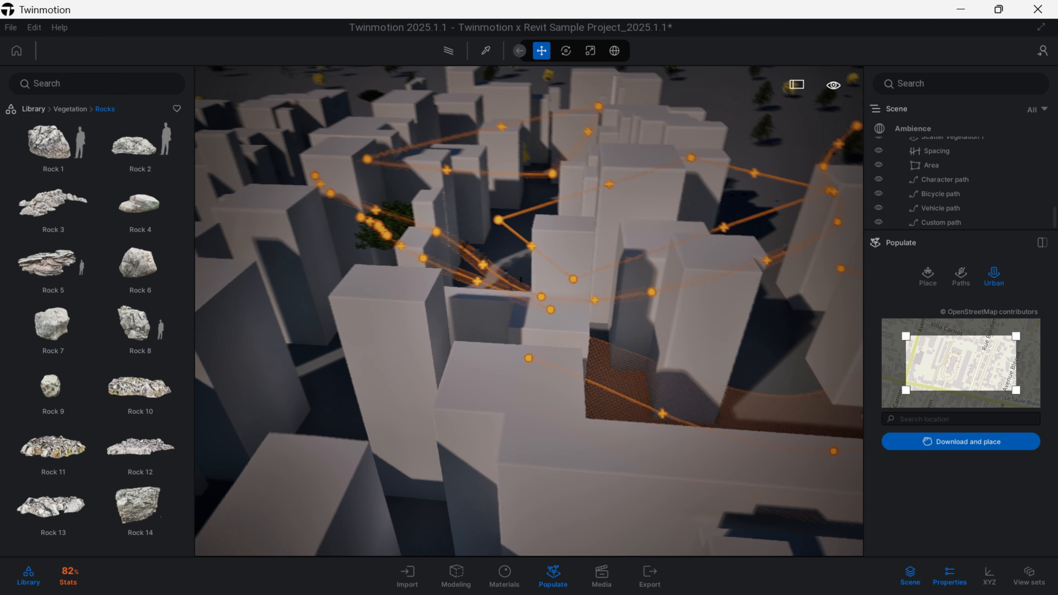
{"action": "scroll", "coordinate": [463, 323], "scroll_direction": "down", "scroll_amount": 4}
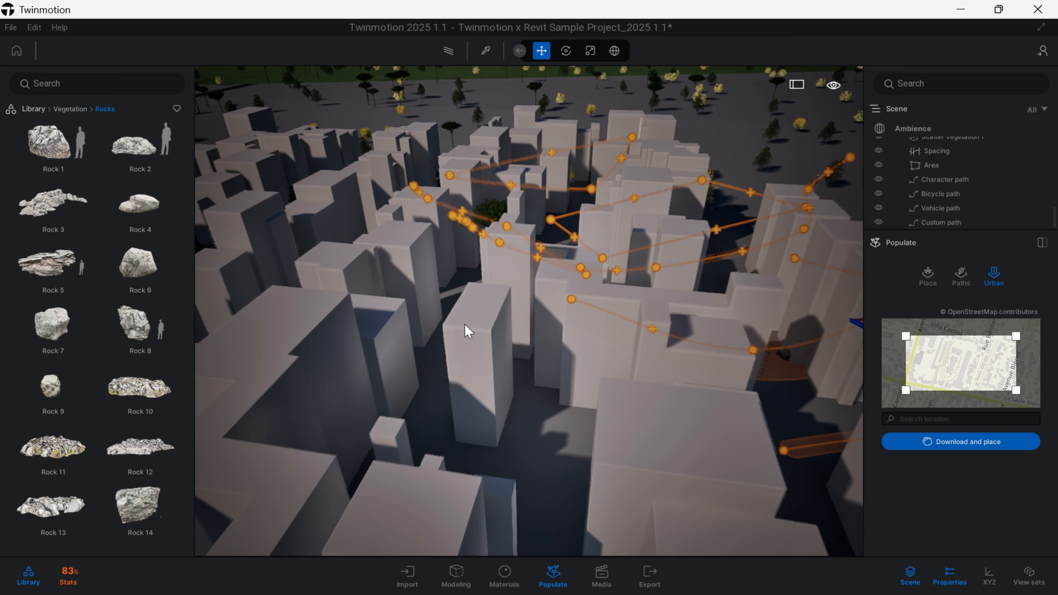
{"action": "scroll", "coordinate": [465, 324], "scroll_direction": "down", "scroll_amount": 3}
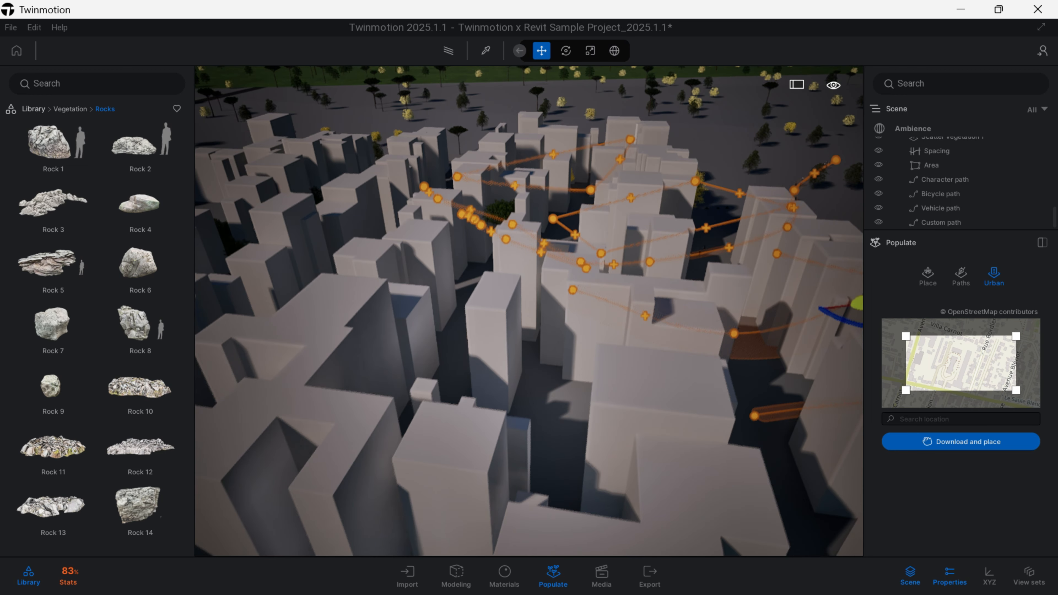
{"action": "middle_click_drag", "start_coordinate": [200, 196], "coordinate": [288, 138]}
{"action": "middle_click_drag", "start_coordinate": [735, 234], "coordinate": [860, 170]}
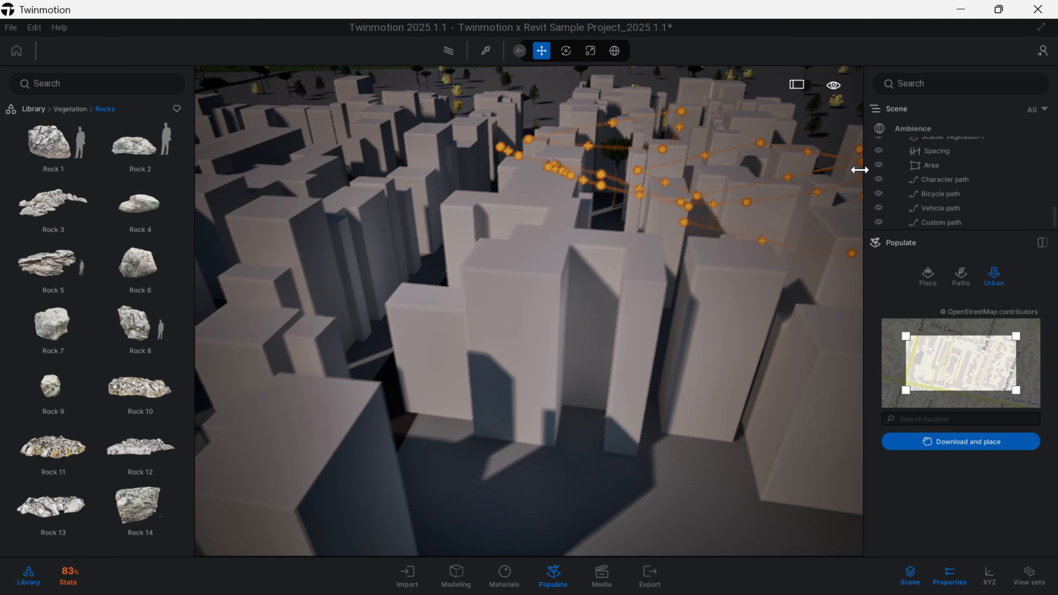
{"action": "scroll", "coordinate": [729, 140], "scroll_direction": "down", "scroll_amount": 2}
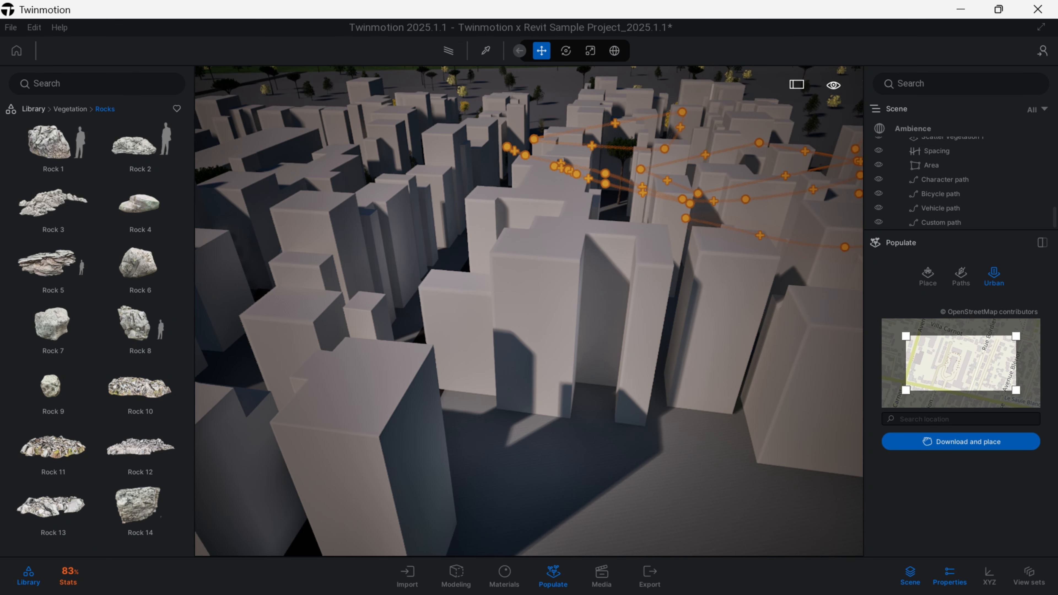
{"action": "middle_click_drag", "start_coordinate": [529, 375], "coordinate": [554, 259]}
{"action": "middle_click_drag", "start_coordinate": [529, 292], "coordinate": [574, 327]}
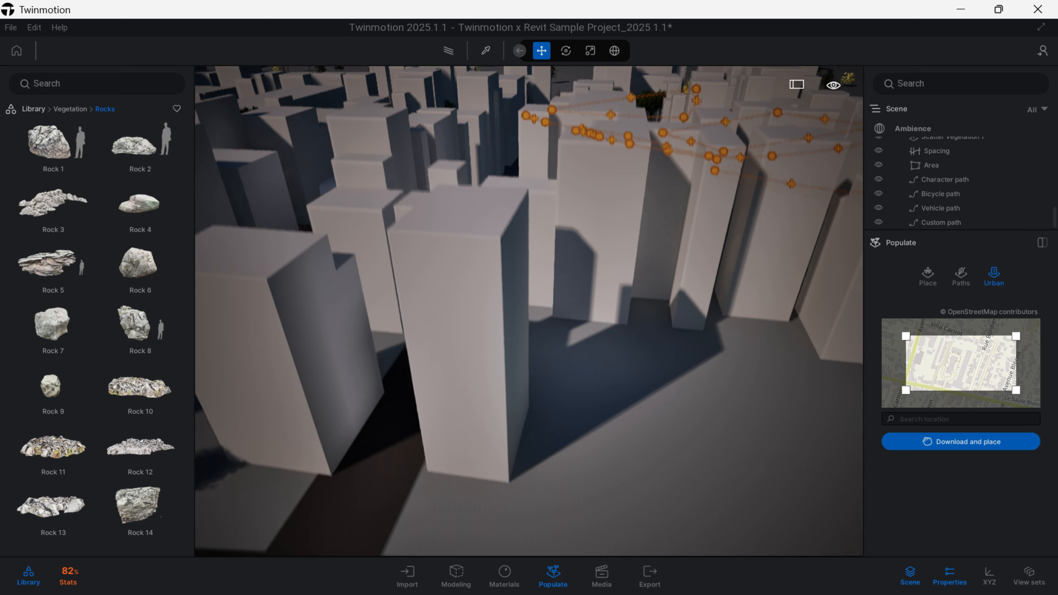
{"action": "middle_click_drag", "start_coordinate": [529, 271], "coordinate": [608, 288]}
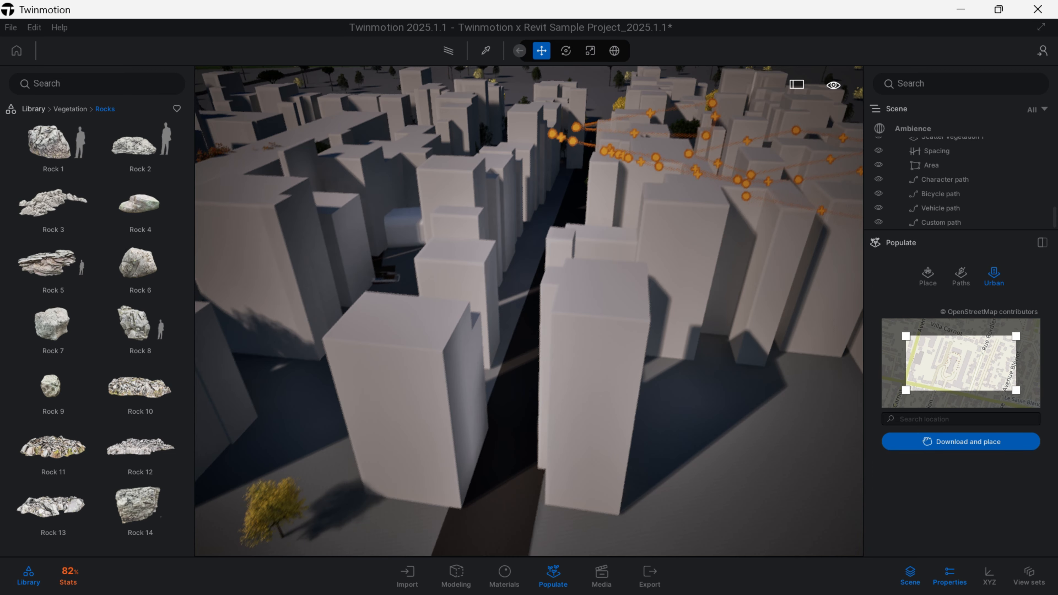
{"action": "middle_click_drag", "start_coordinate": [529, 292], "coordinate": [454, 281]}
{"action": "middle_click_drag", "start_coordinate": [762, 379], "coordinate": [789, 375]}
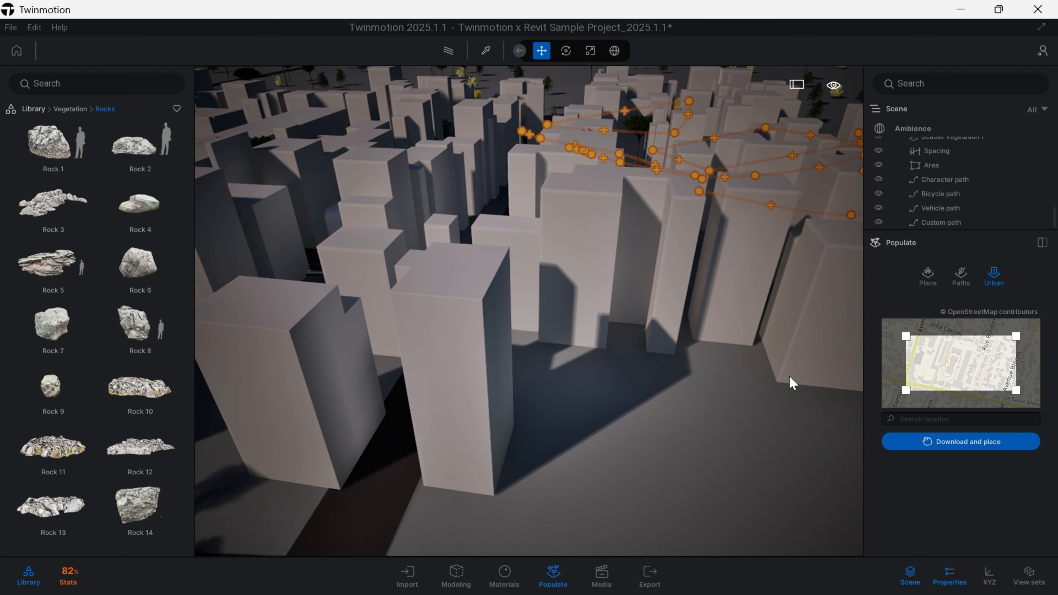